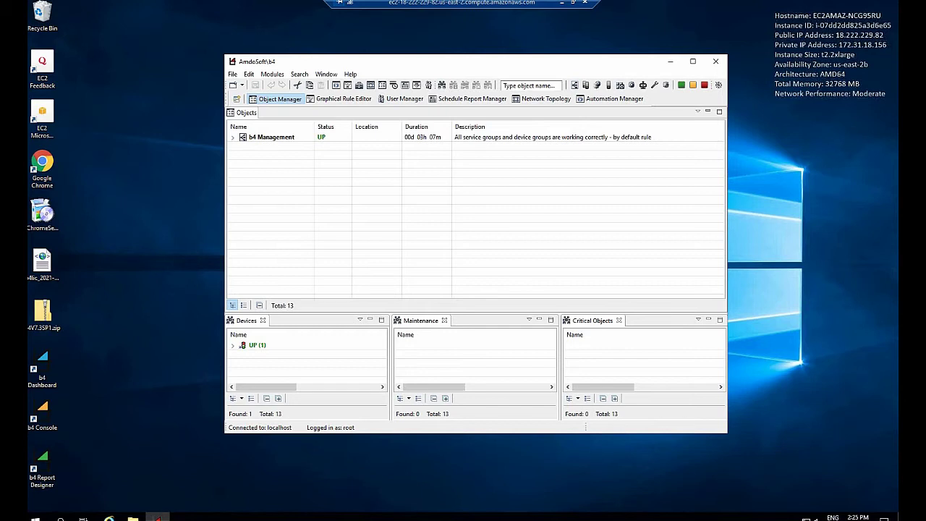
Launch Server Manager, dismiss the Windows Admin Center notice, and open Computer Management from Tools.
{"action": "left_click", "coordinate": [34, 517]}
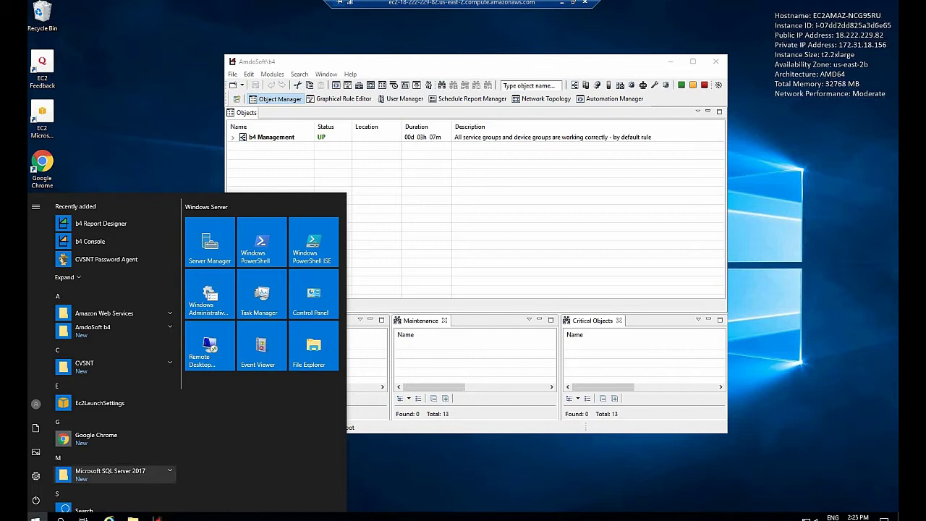
{"action": "left_click", "coordinate": [210, 243]}
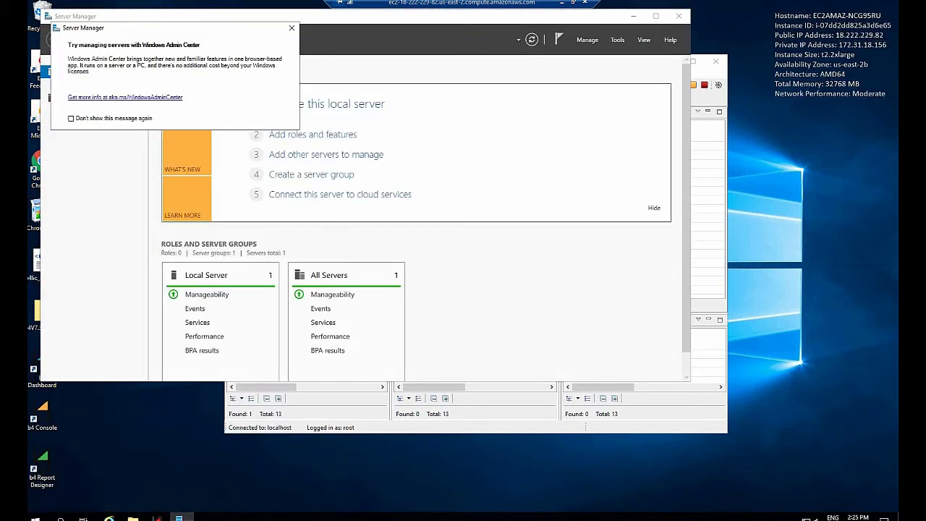
{"action": "left_click", "coordinate": [292, 28]}
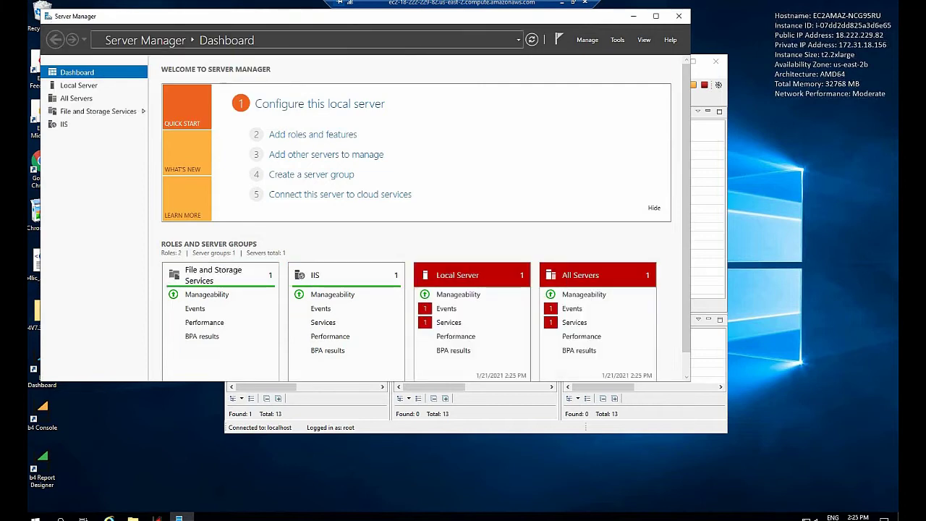
{"action": "left_click", "coordinate": [617, 40]}
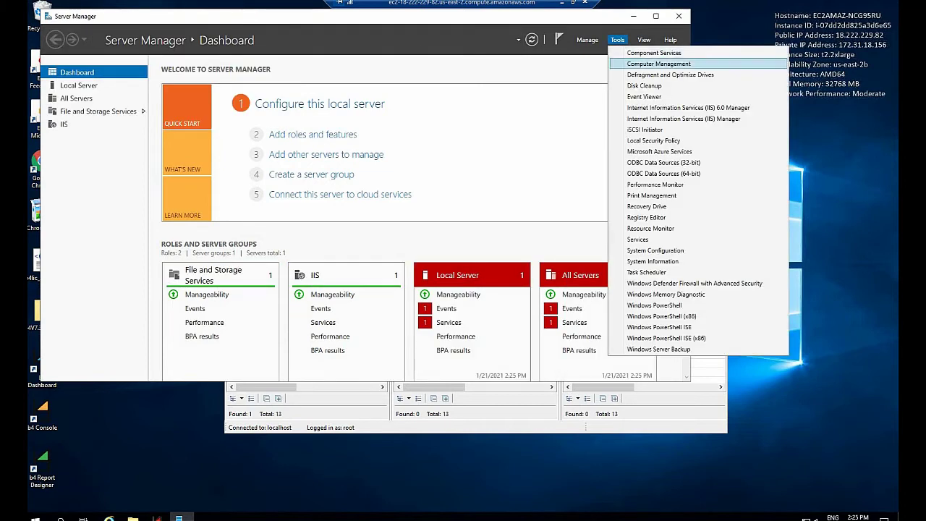
{"action": "left_click", "coordinate": [659, 64]}
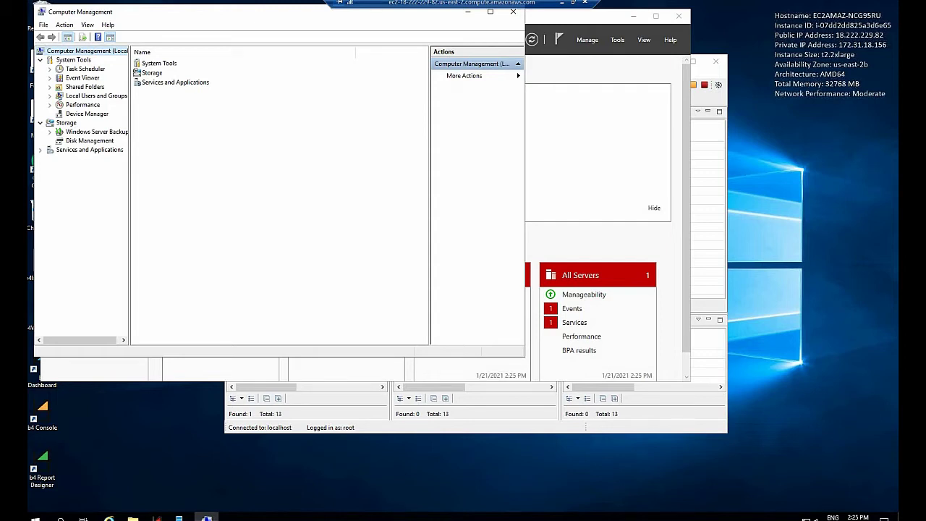
Open the New User form from Local Users and Groups > Users.
{"action": "left_click", "coordinate": [96, 96]}
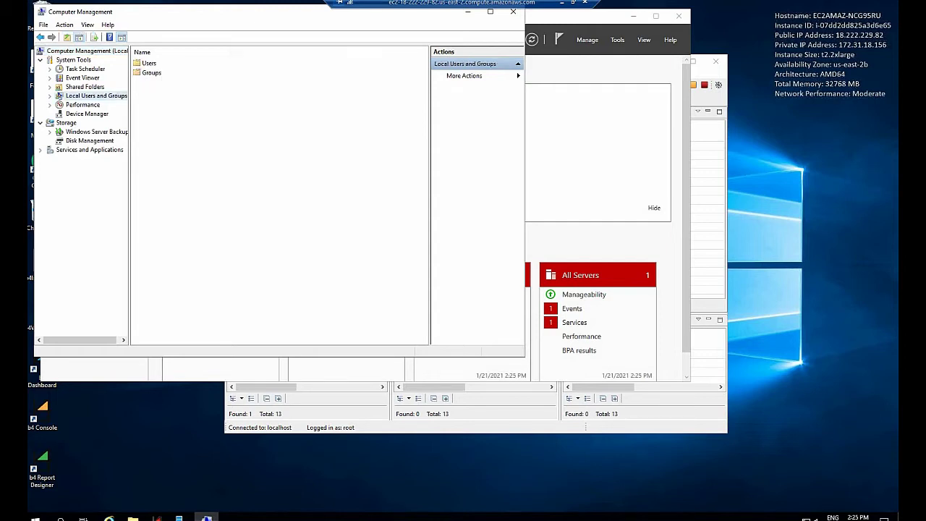
{"action": "left_click", "coordinate": [149, 62]}
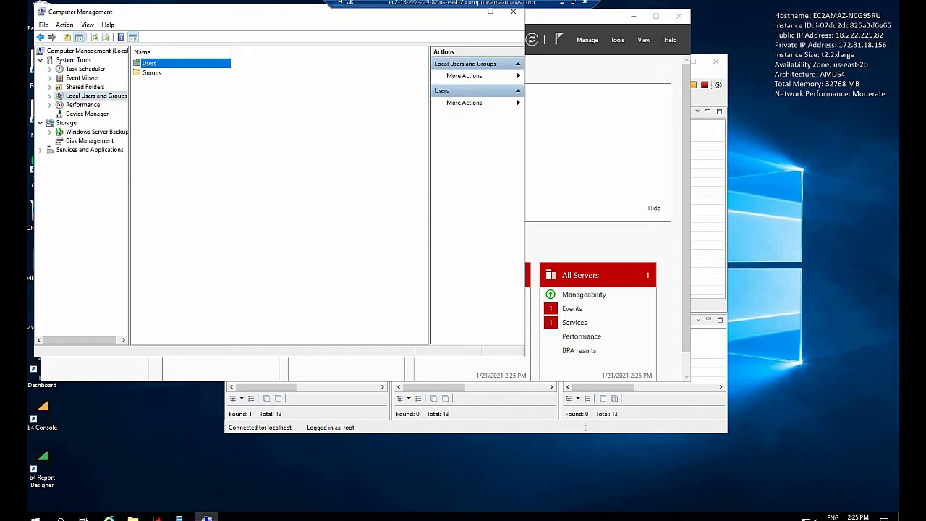
{"action": "right_click", "coordinate": [149, 64]}
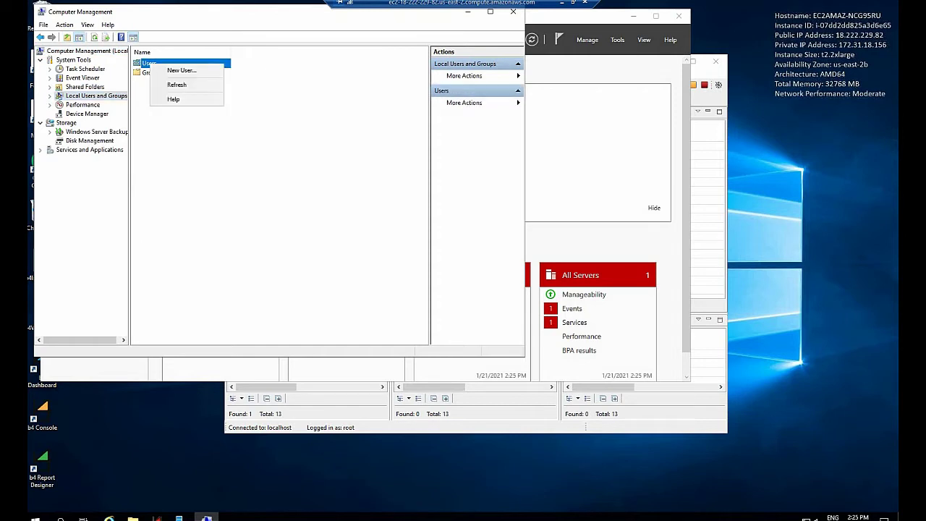
{"action": "left_click", "coordinate": [179, 70]}
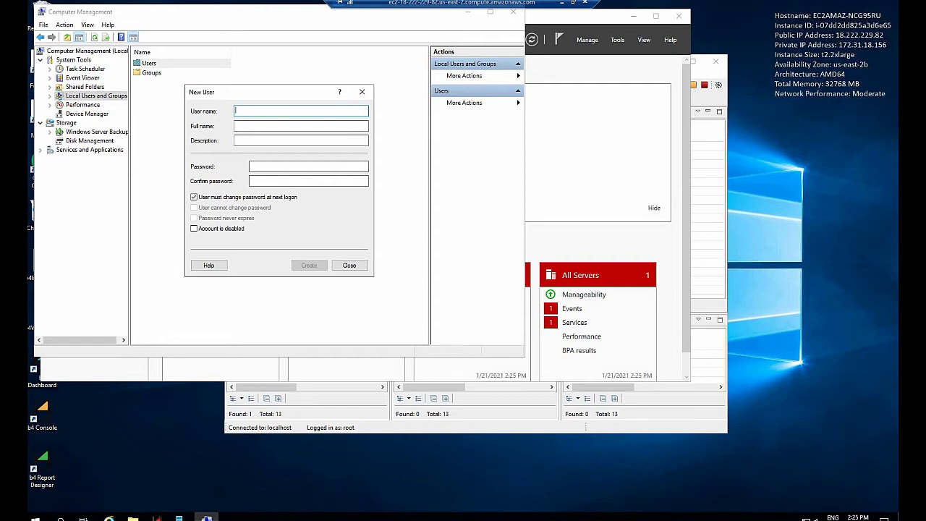
Create user Bot-01 with its password, no forced change at logon, and password never expiring.
{"action": "type", "text": "Bot-01"}
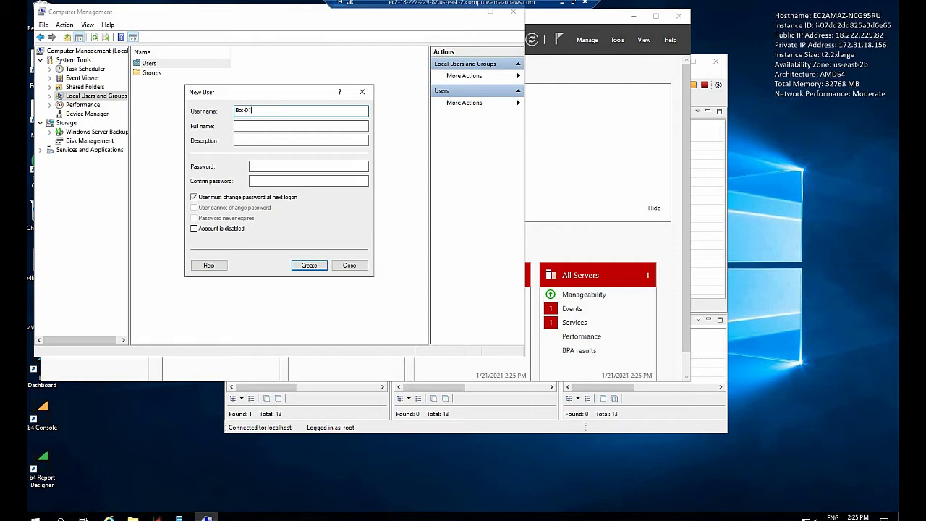
{"action": "left_click", "coordinate": [275, 165]}
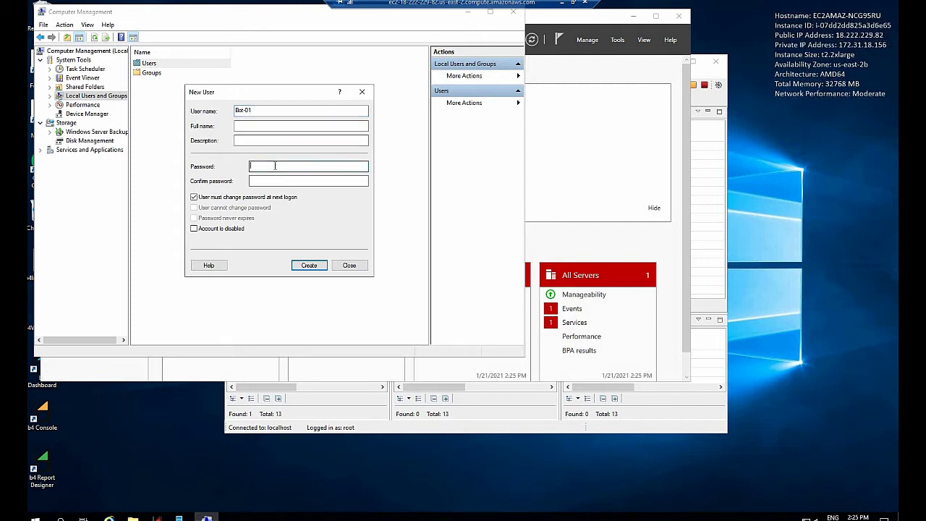
{"action": "type", "text": "••••••••••••••••"}
{"action": "key", "text": "Tab"}
{"action": "type", "text": "••••••••••••••••"}
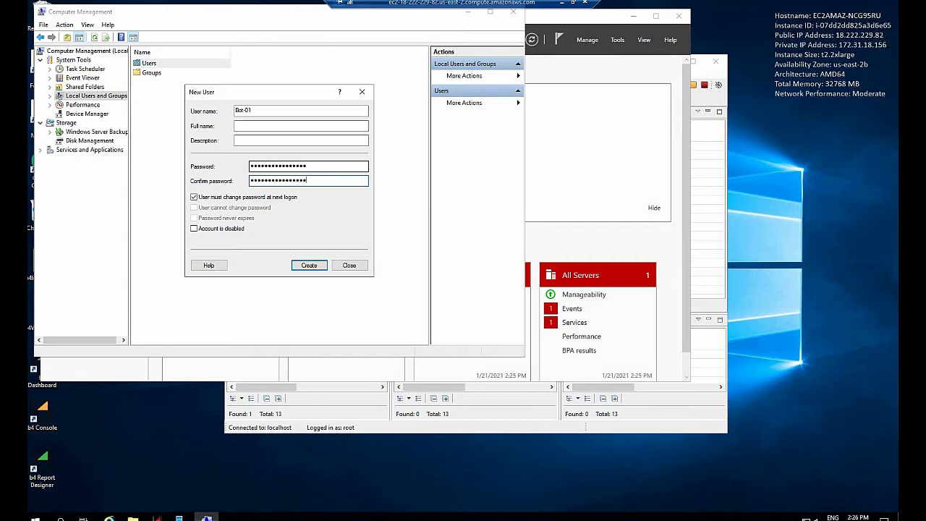
{"action": "left_click", "coordinate": [194, 197]}
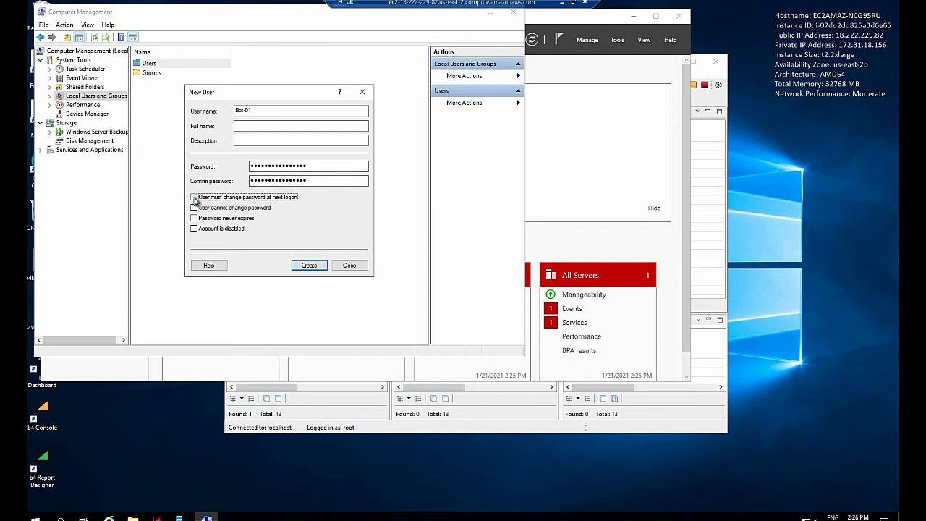
{"action": "left_click", "coordinate": [194, 218]}
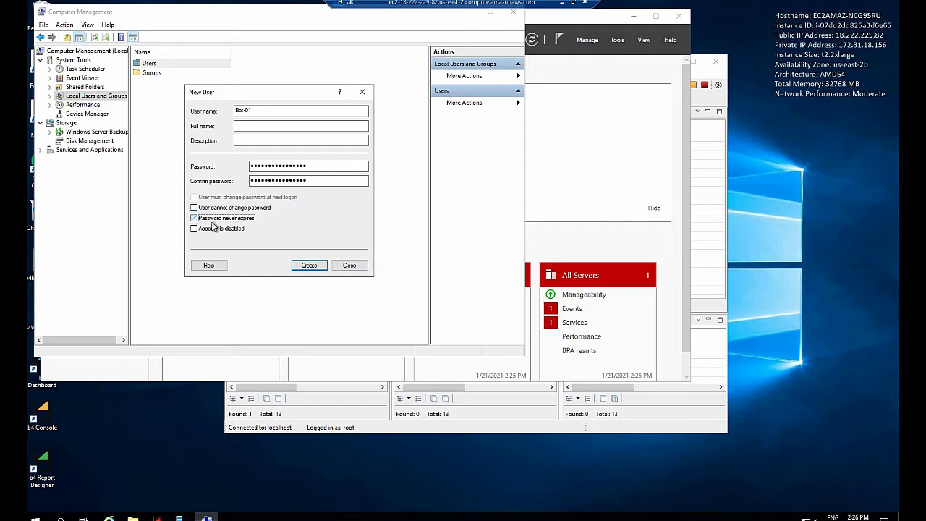
{"action": "left_click", "coordinate": [309, 265]}
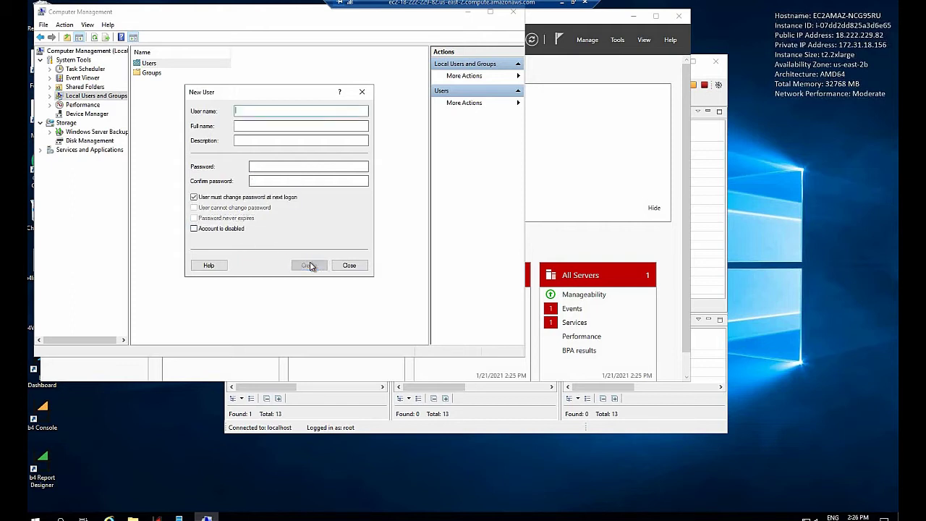
{"action": "left_click", "coordinate": [351, 267]}
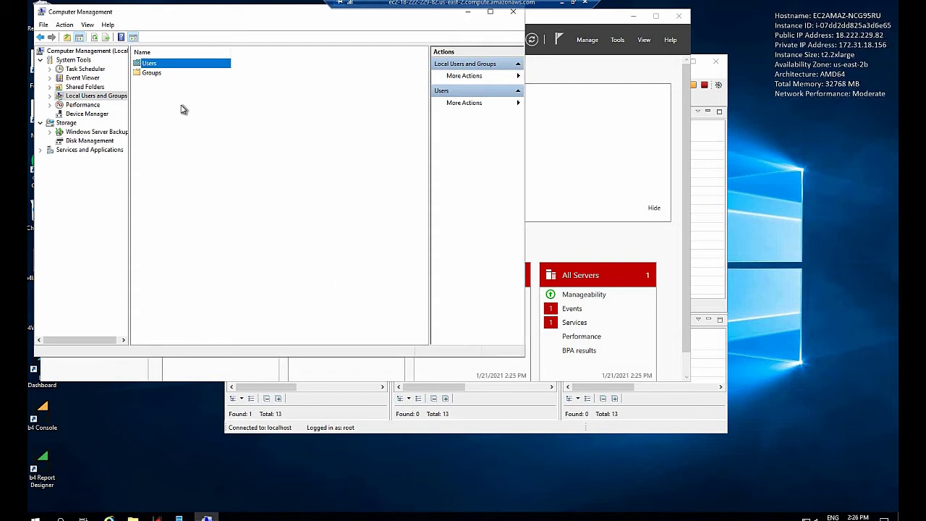
Open the Bot-01 account's properties and view its Member Of groups.
{"action": "double_click", "coordinate": [149, 67]}
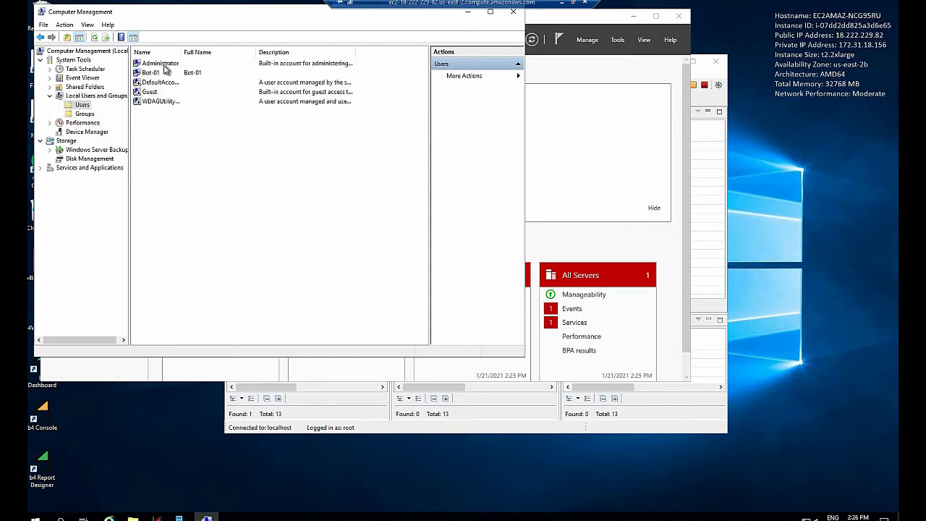
{"action": "left_click_drag", "start_coordinate": [180, 51], "coordinate": [236, 51]}
{"action": "left_click", "coordinate": [150, 72]}
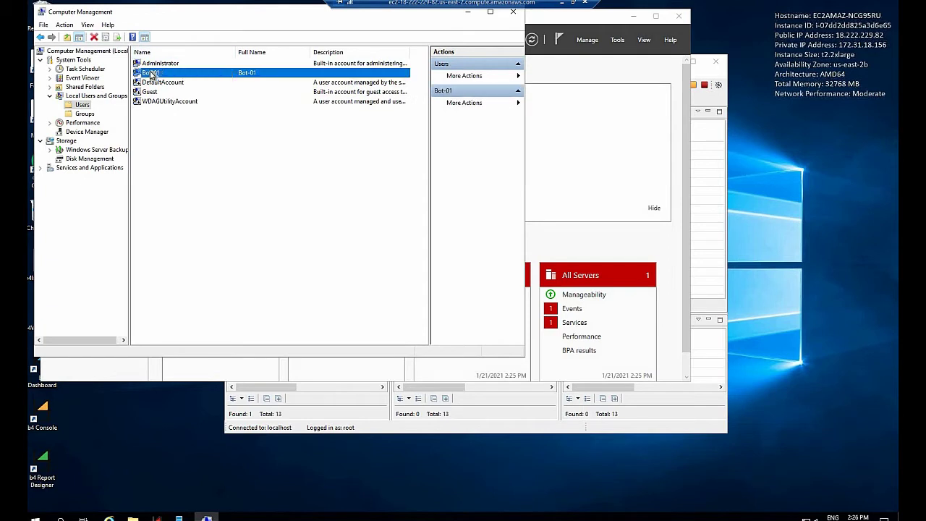
{"action": "right_click", "coordinate": [150, 72]}
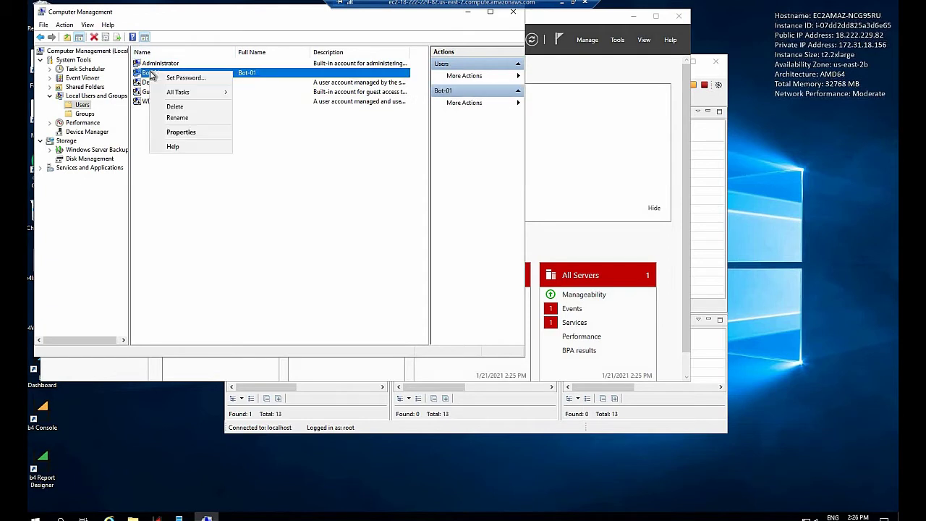
{"action": "left_click", "coordinate": [180, 132]}
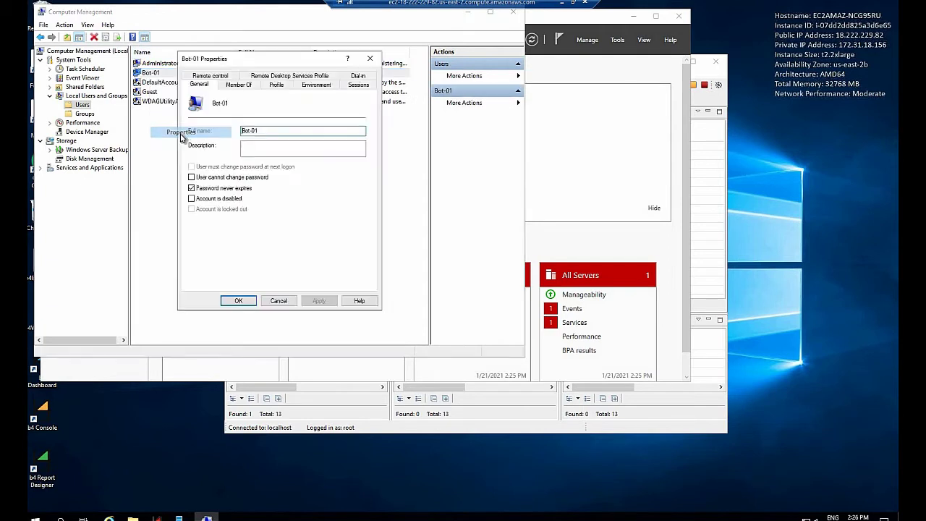
{"action": "left_click", "coordinate": [244, 86]}
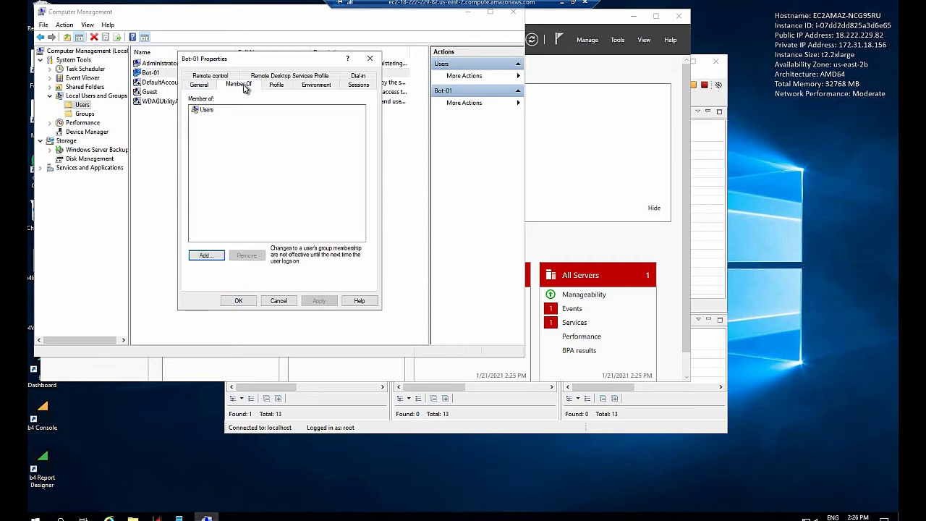
Add Bot-01 to the Administrators group, apply, and close the properties.
{"action": "left_click", "coordinate": [207, 110]}
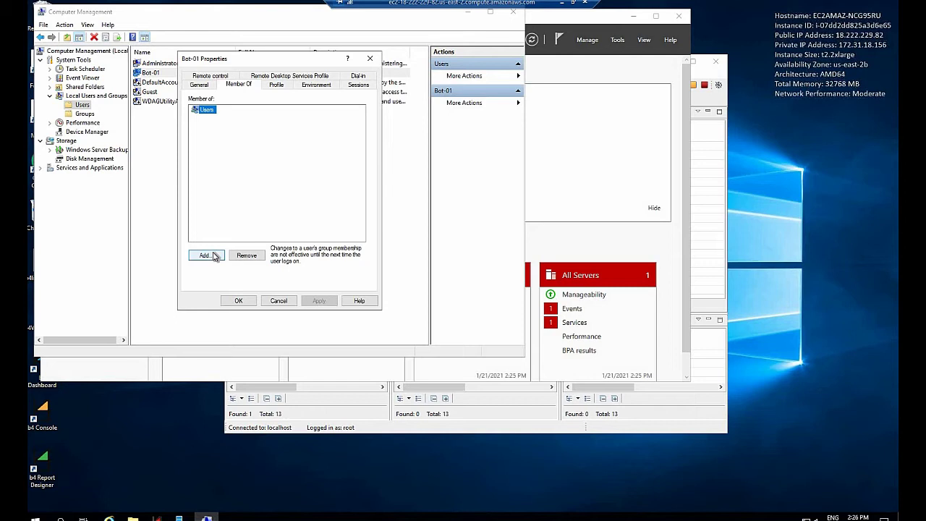
{"action": "left_click", "coordinate": [213, 256]}
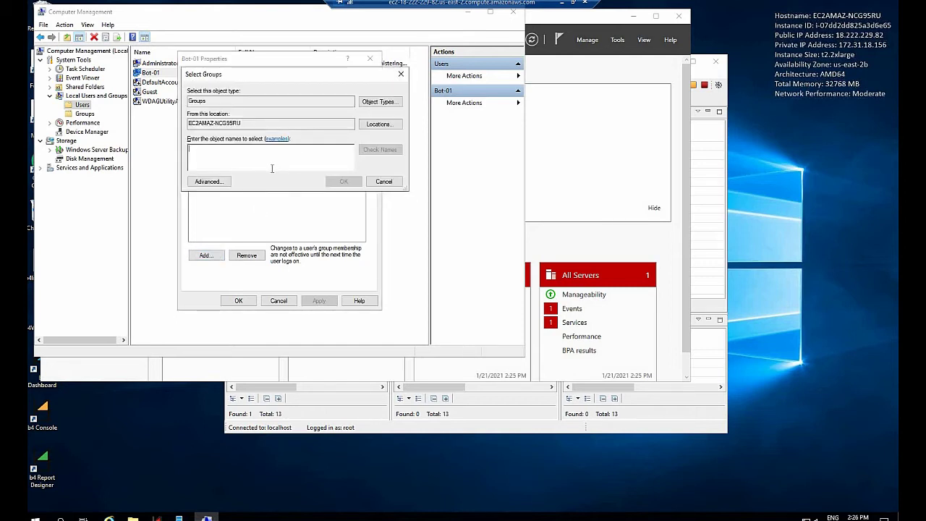
{"action": "left_click", "coordinate": [221, 183]}
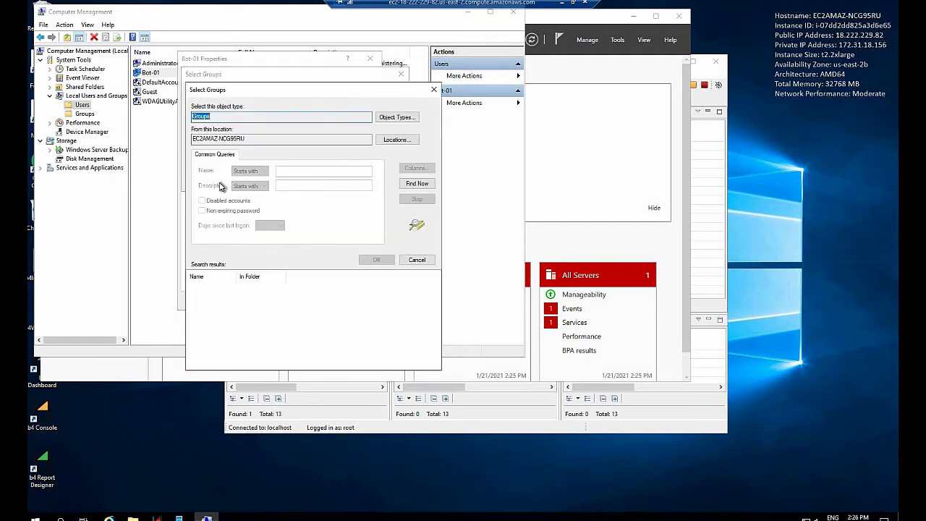
{"action": "left_click", "coordinate": [410, 185]}
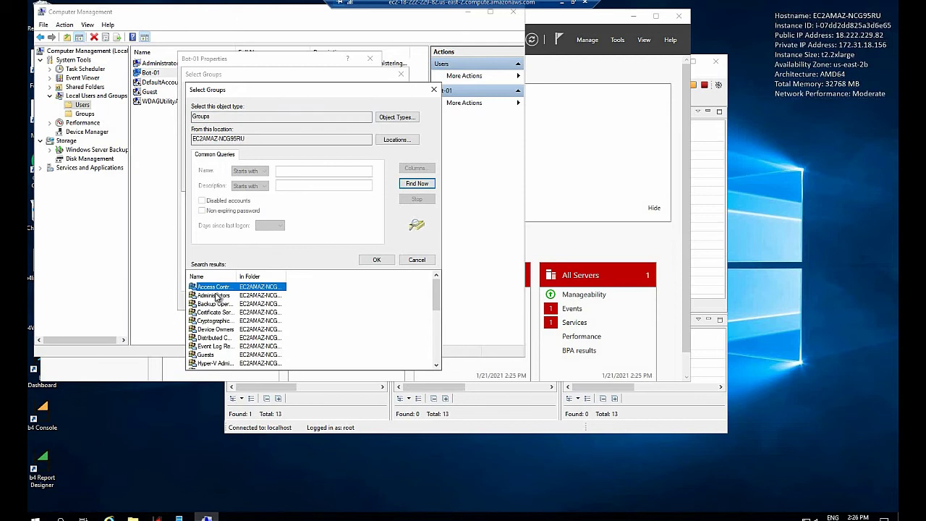
{"action": "left_click", "coordinate": [215, 297]}
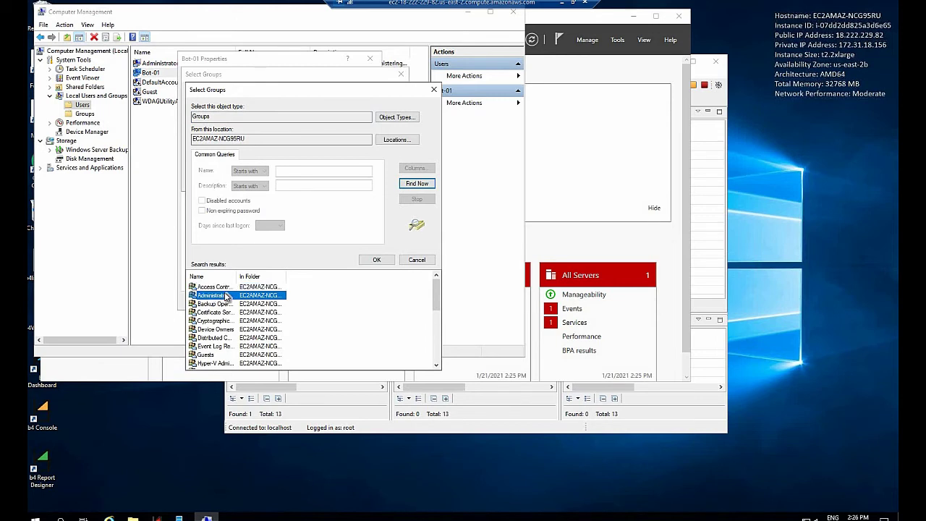
{"action": "left_click", "coordinate": [376, 260]}
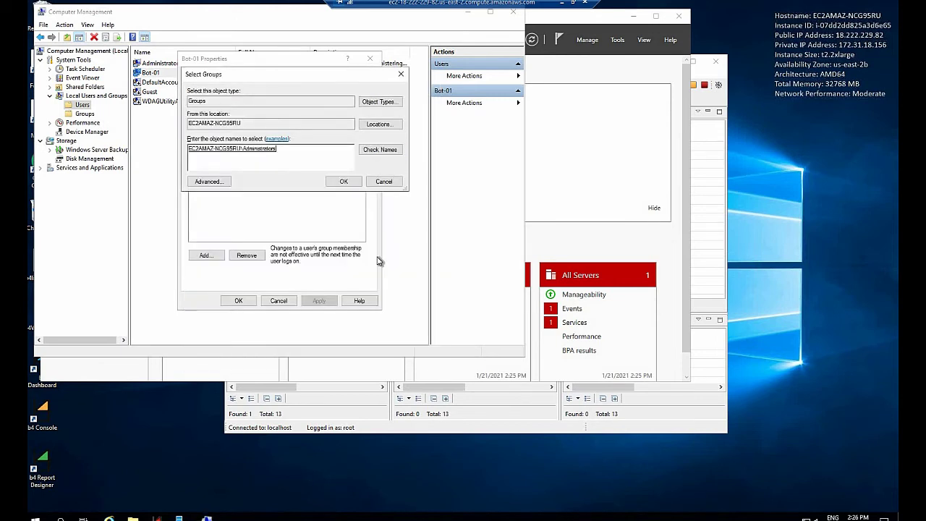
{"action": "left_click", "coordinate": [343, 182]}
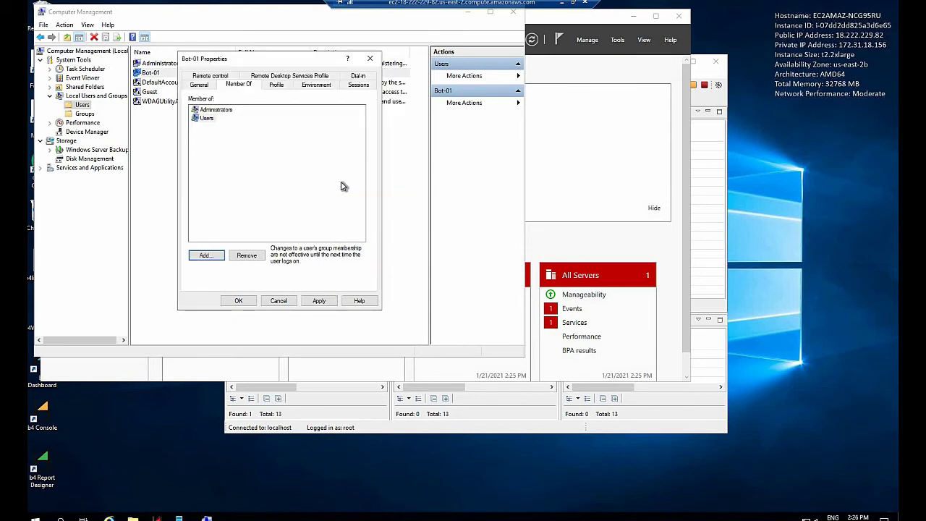
{"action": "left_click", "coordinate": [320, 301]}
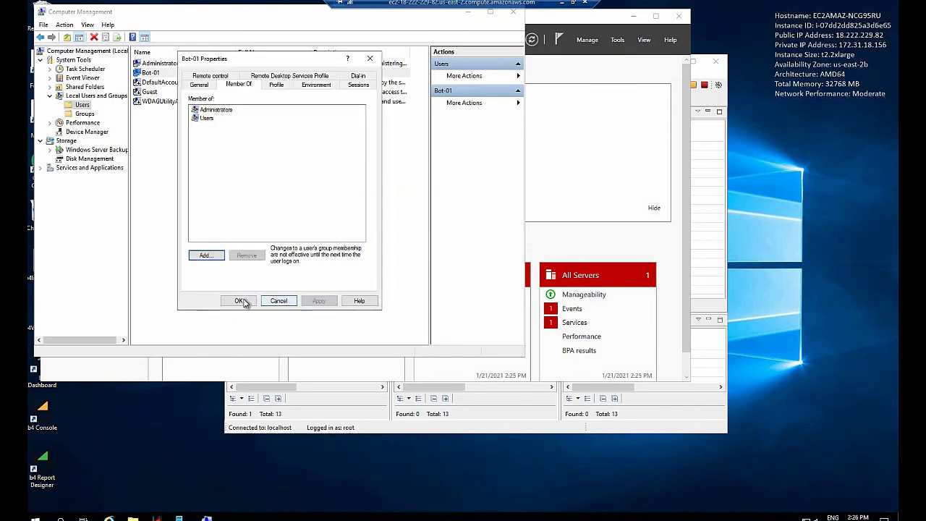
{"action": "left_click", "coordinate": [241, 300]}
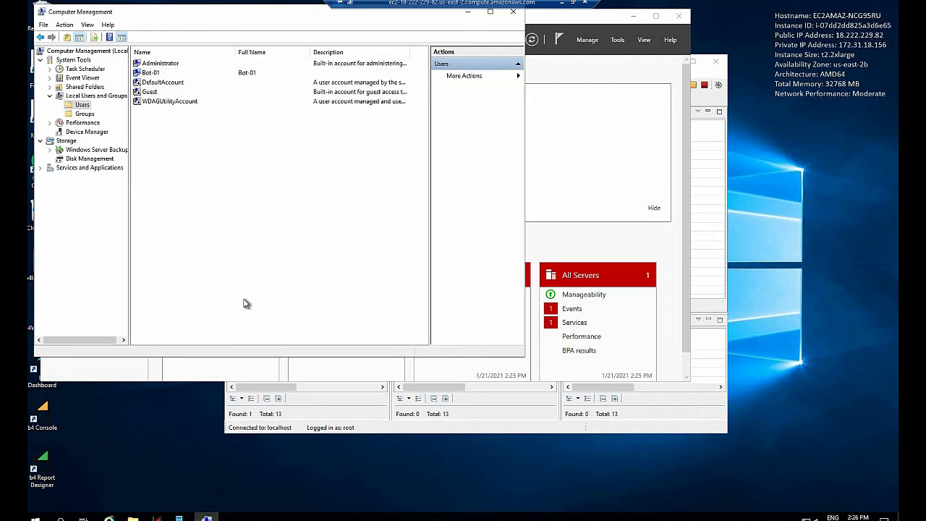
Close Computer Management and Server Manager, then launch Google Chrome.
{"action": "left_click", "coordinate": [515, 14]}
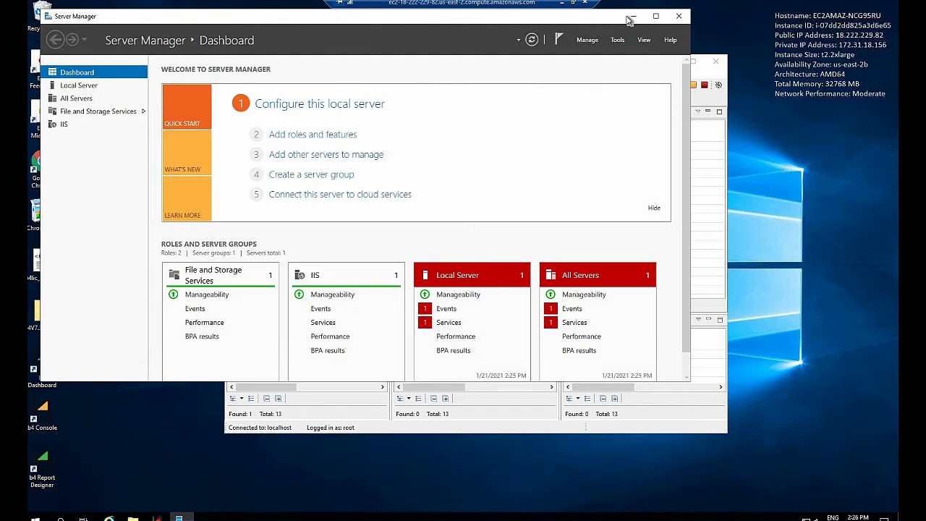
{"action": "left_click", "coordinate": [680, 17]}
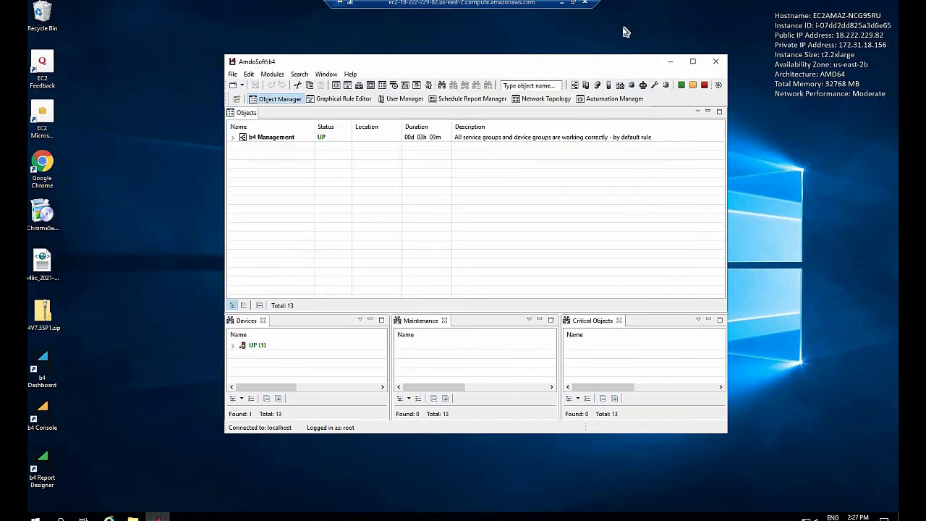
{"action": "left_click", "coordinate": [46, 172]}
{"action": "double_click", "coordinate": [46, 172]}
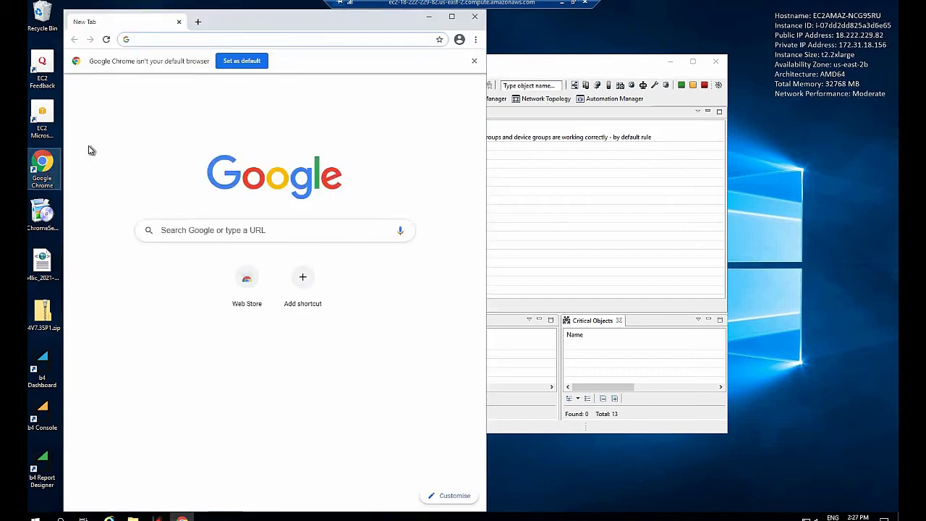
Set Google Chrome as the default web browser, then close Settings and Chrome.
{"action": "left_click", "coordinate": [243, 62]}
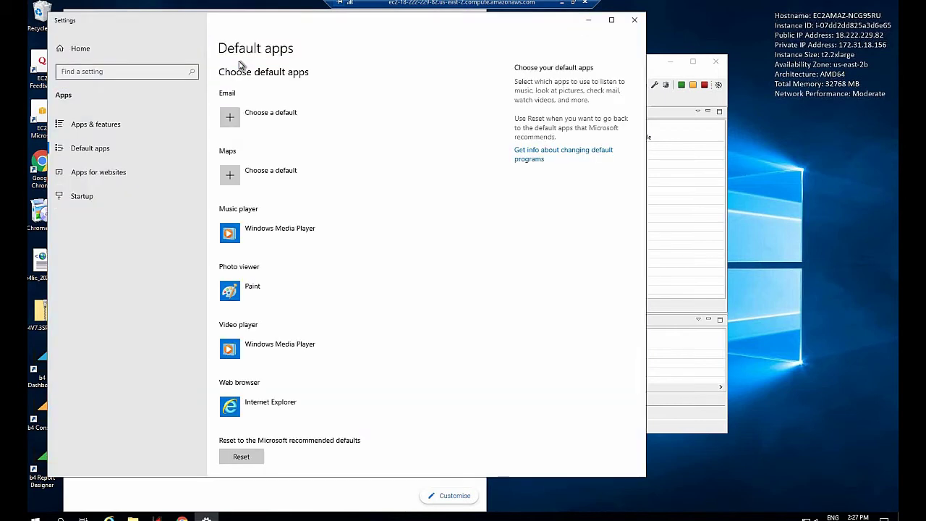
{"action": "left_click", "coordinate": [273, 407]}
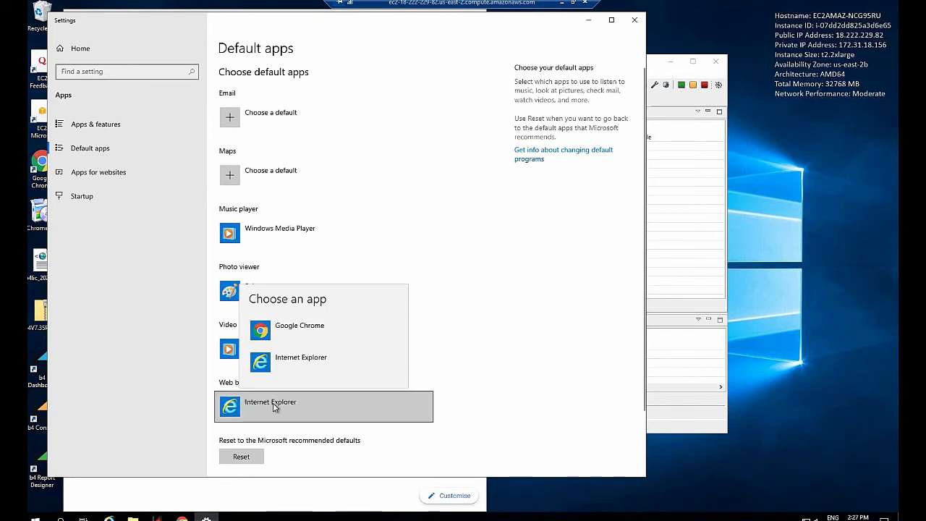
{"action": "left_click", "coordinate": [298, 328]}
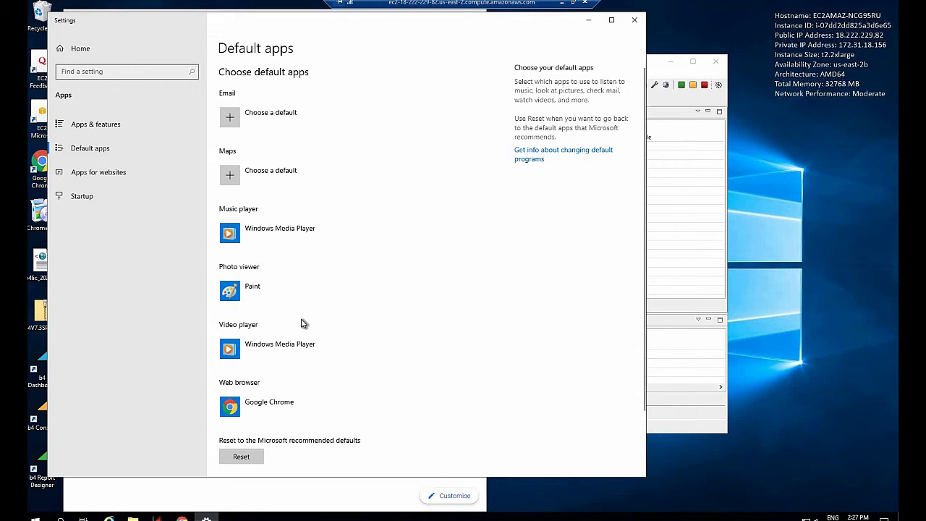
{"action": "left_click", "coordinate": [635, 20]}
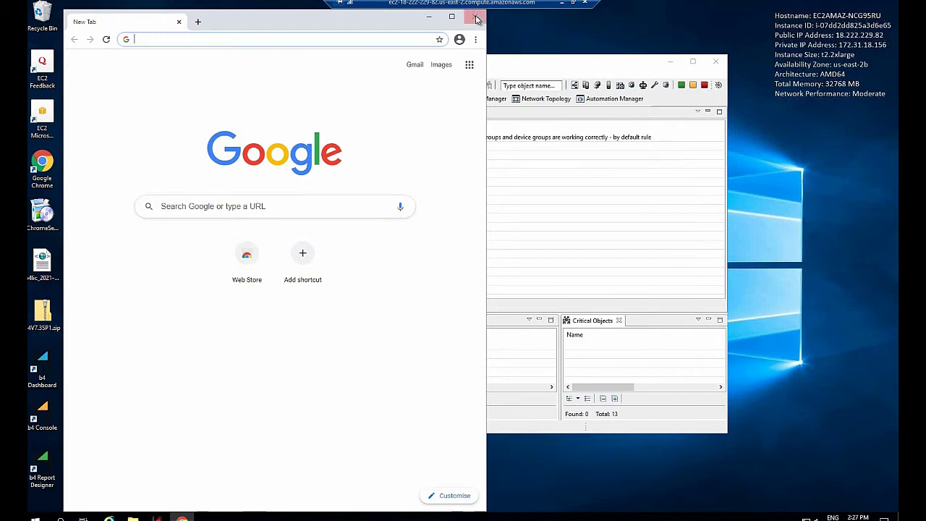
{"action": "left_click", "coordinate": [475, 16]}
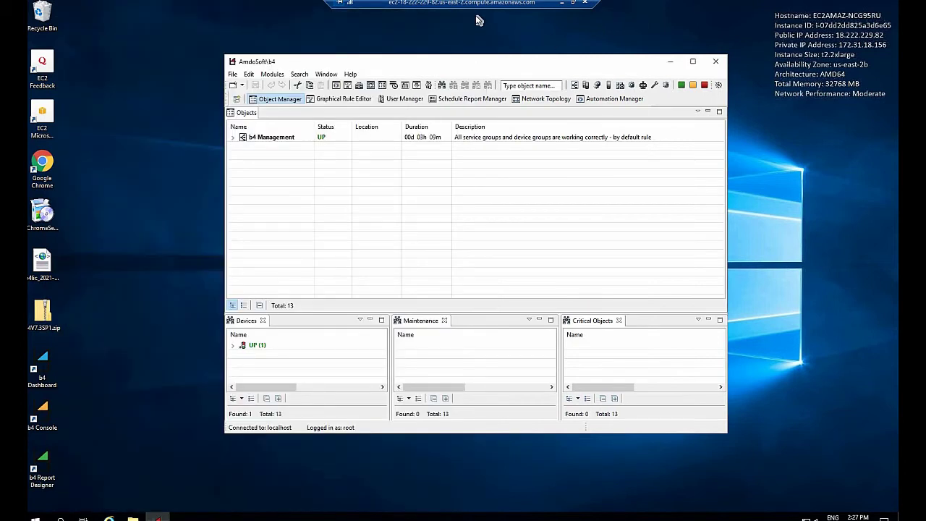
Log in to b4 Dashboard as root with the account password and dismiss the save-password offer.
{"action": "double_click", "coordinate": [43, 371]}
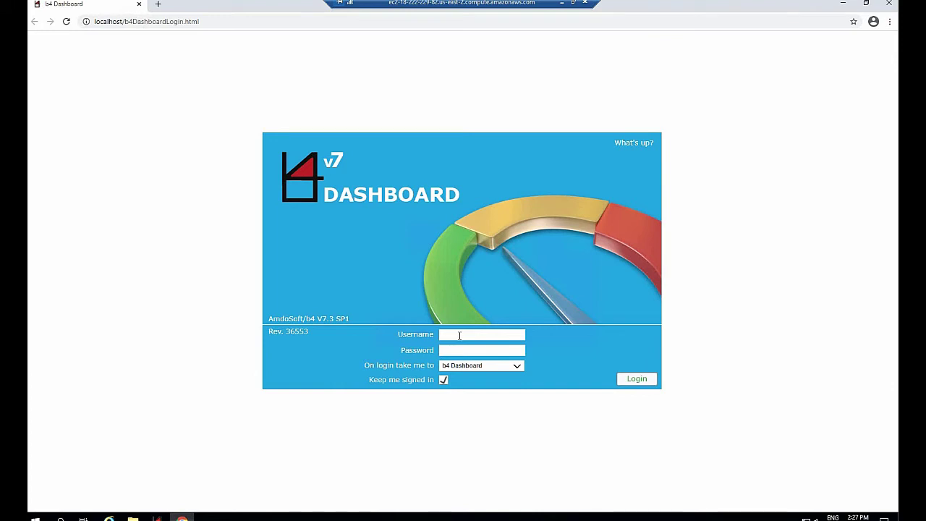
{"action": "left_click", "coordinate": [458, 336]}
{"action": "type", "text": "root"}
{"action": "left_click", "coordinate": [489, 351]}
{"action": "key", "text": "ctrl+v"}
{"action": "left_click", "coordinate": [644, 380]}
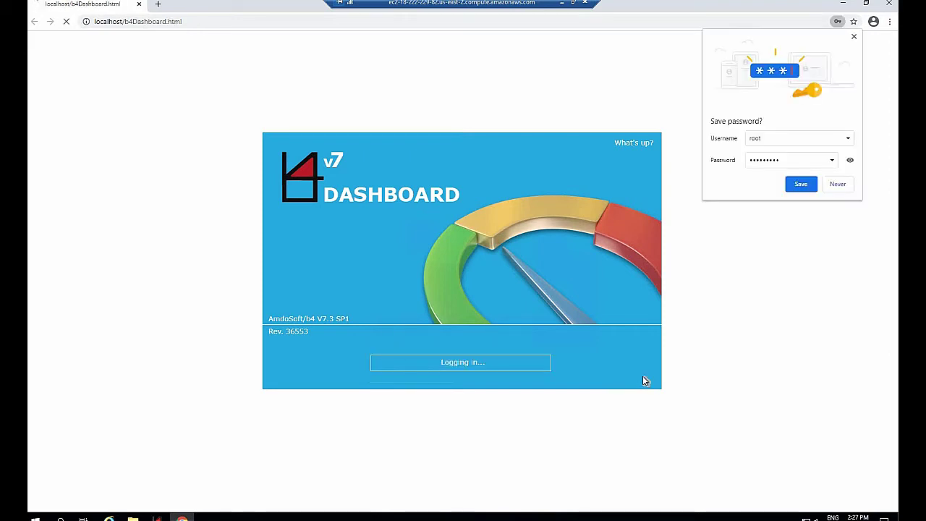
{"action": "left_click", "coordinate": [854, 37]}
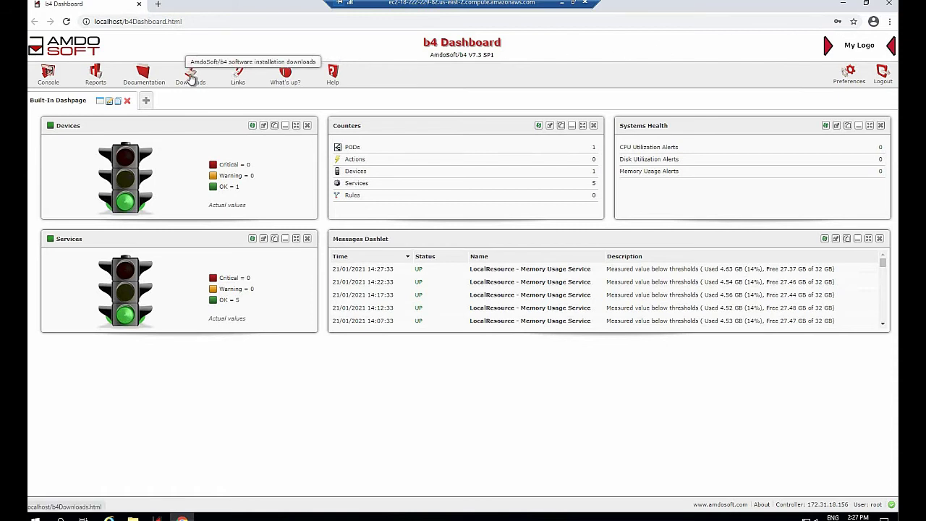
Download install-b4-agent-win.exe from the Windows b4 Agent card on Downloads, then close Chrome.
{"action": "left_click", "coordinate": [190, 78]}
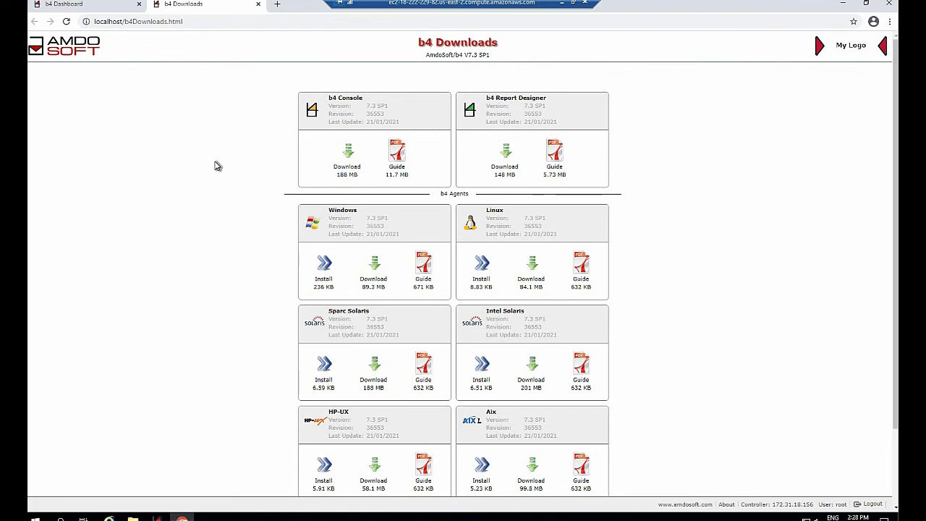
{"action": "scroll", "coordinate": [215, 173], "scroll_direction": "down", "scroll_amount": 2}
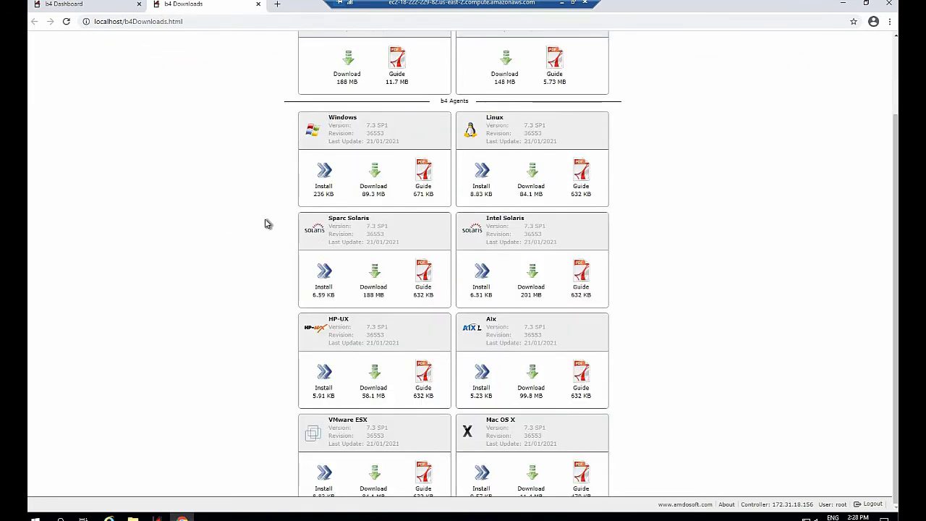
{"action": "scroll", "coordinate": [265, 221], "scroll_direction": "up", "scroll_amount": 2}
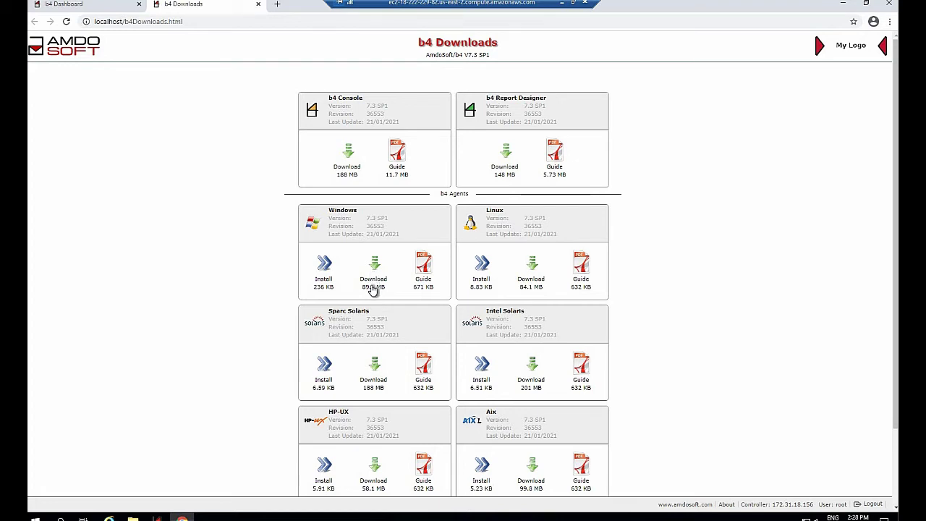
{"action": "left_click", "coordinate": [374, 288]}
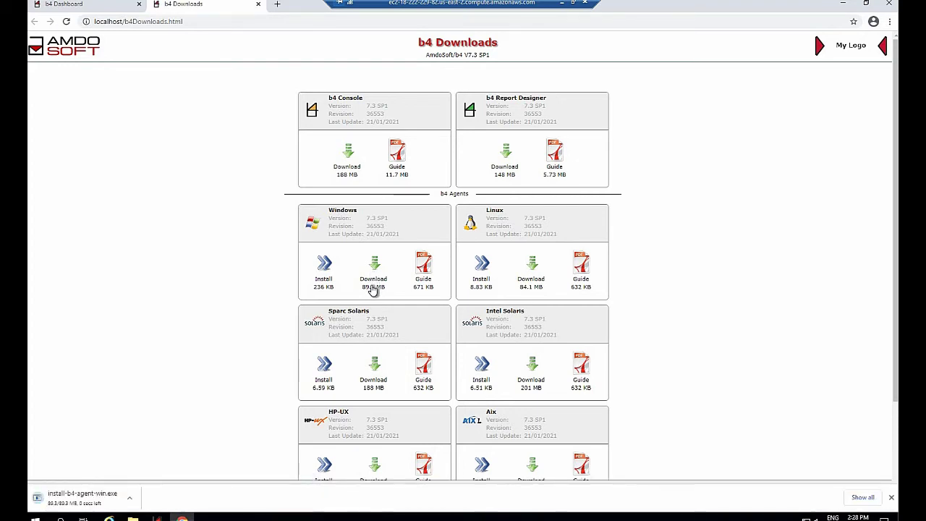
{"action": "left_click", "coordinate": [891, 6]}
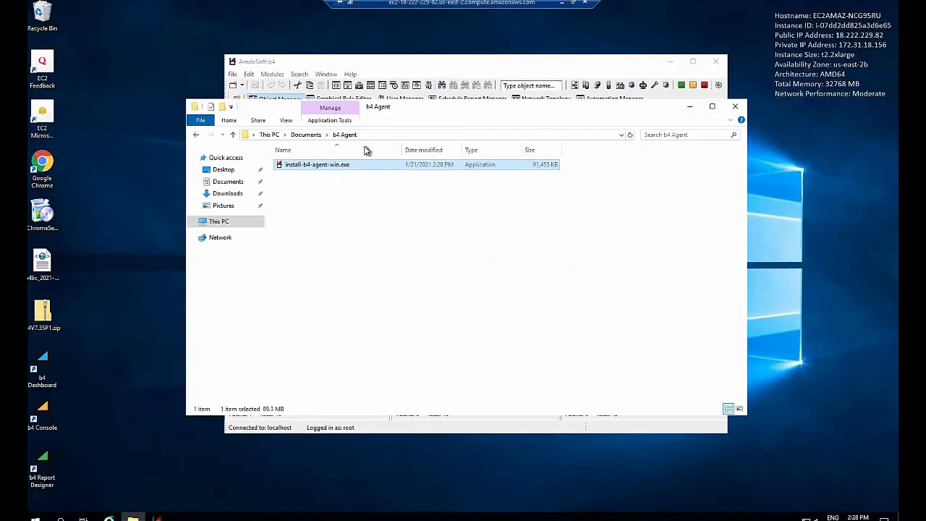
Run install-b4-agent-win.exe as administrator and keep the default C:\Program Files (x86)\b4\Agent folder.
{"action": "right_click", "coordinate": [306, 169]}
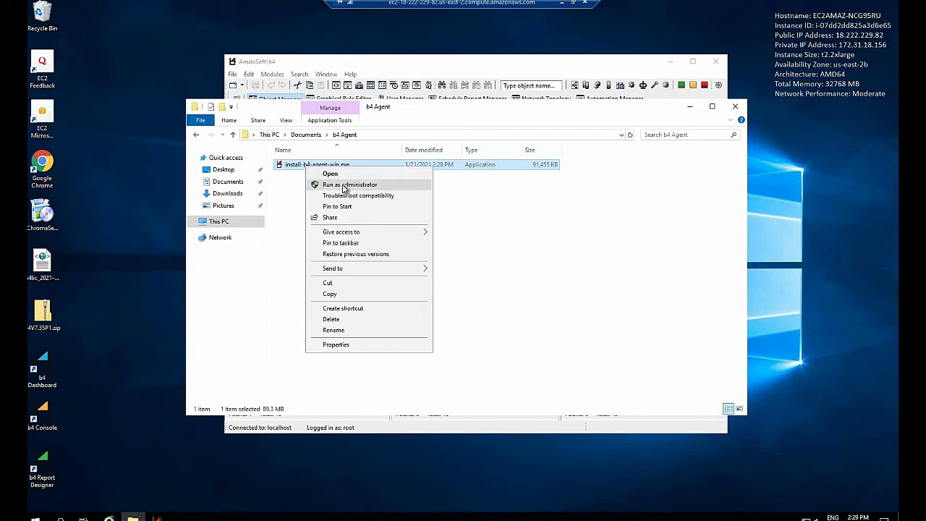
{"action": "left_click", "coordinate": [344, 186]}
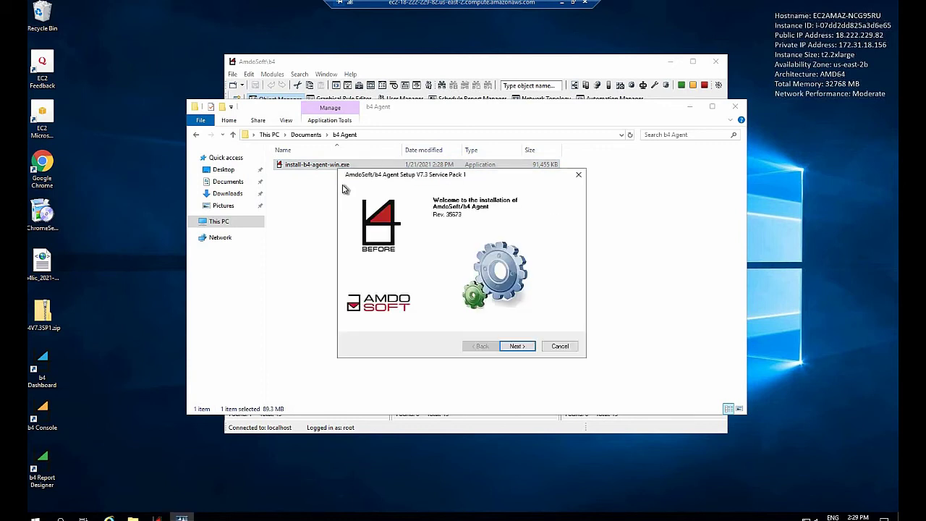
{"action": "left_click", "coordinate": [513, 348]}
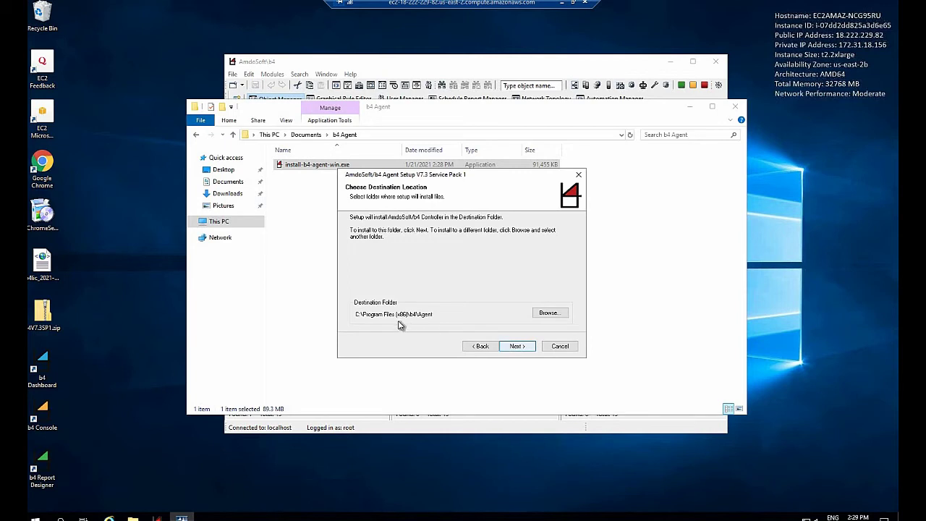
{"action": "left_click", "coordinate": [515, 346]}
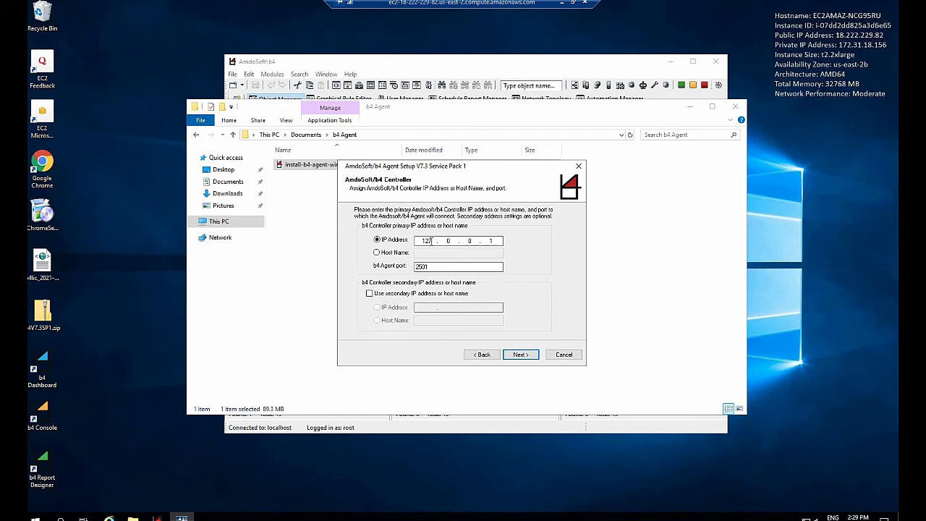
Change the controller IP address to 172.31.18.156, keep port 2501, and continue.
{"action": "left_click", "coordinate": [442, 242]}
{"action": "key", "text": "BackSpace"}
{"action": "key", "text": "BackSpace"}
{"action": "type", "text": "72.31.18"}
{"action": "left_click", "coordinate": [499, 242]}
{"action": "type", "text": "56"}
{"action": "left_click", "coordinate": [526, 356]}
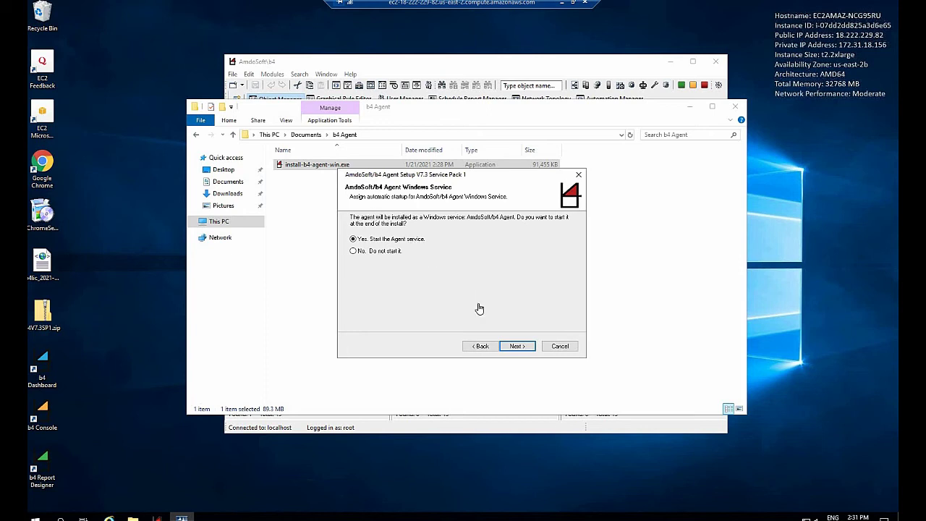
Keep the Agent service starting, enter device name MY-BOTS, and finish the installation.
{"action": "left_click", "coordinate": [516, 347]}
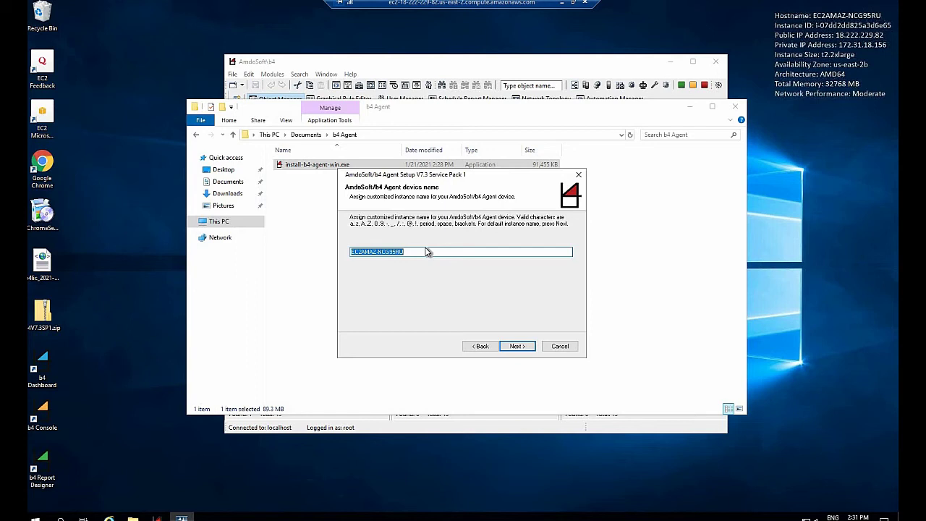
{"action": "type", "text": "M"}
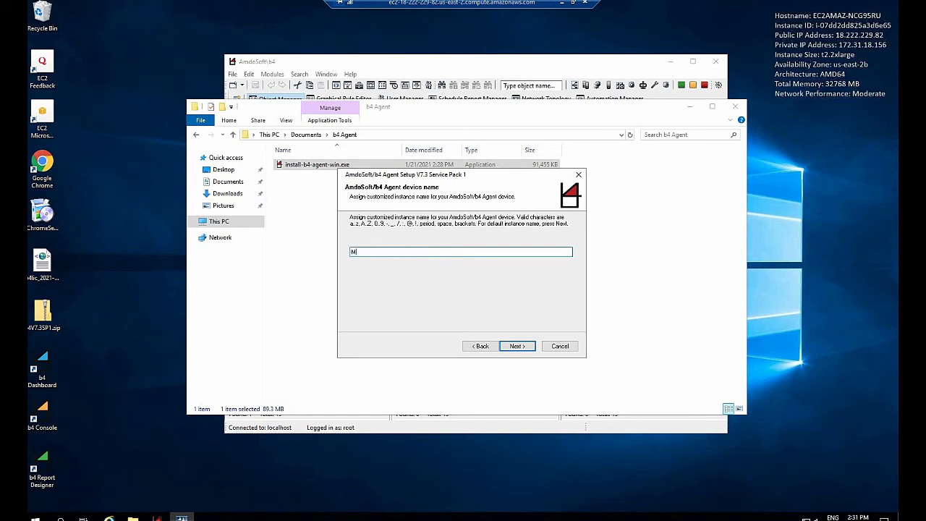
{"action": "type", "text": "Y-BOTS"}
{"action": "left_click", "coordinate": [516, 346]}
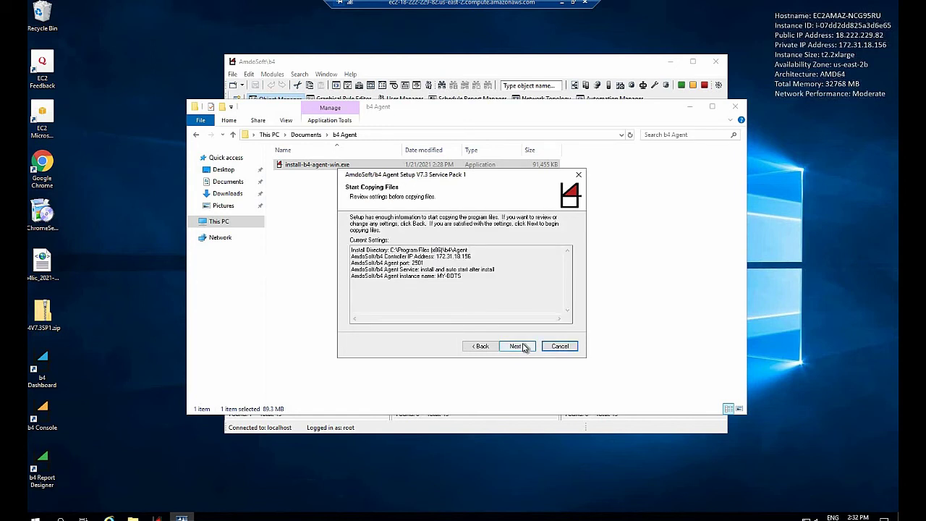
{"action": "left_click", "coordinate": [523, 348]}
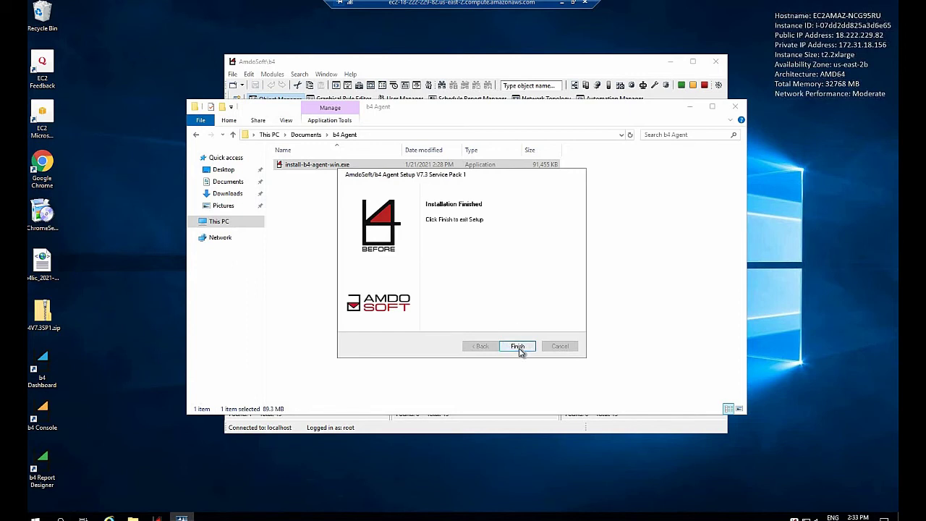
{"action": "left_click", "coordinate": [520, 347]}
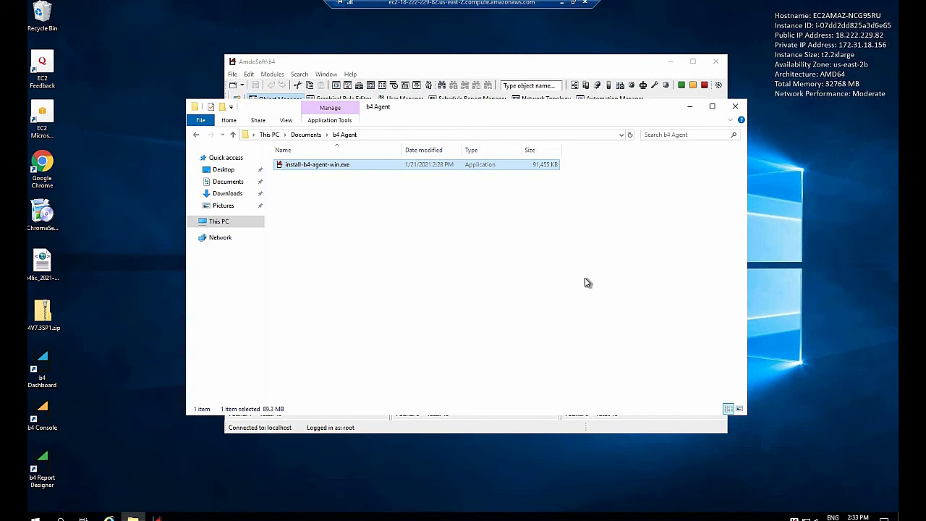
Close File Explorer and leave the MY-BOTS entry's name unchanged.
{"action": "left_click", "coordinate": [736, 109]}
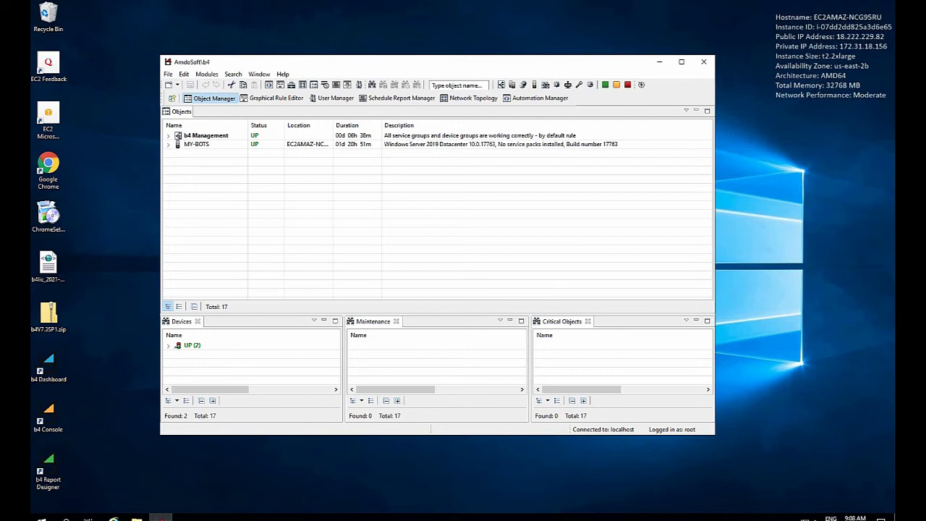
{"action": "left_click", "coordinate": [195, 144]}
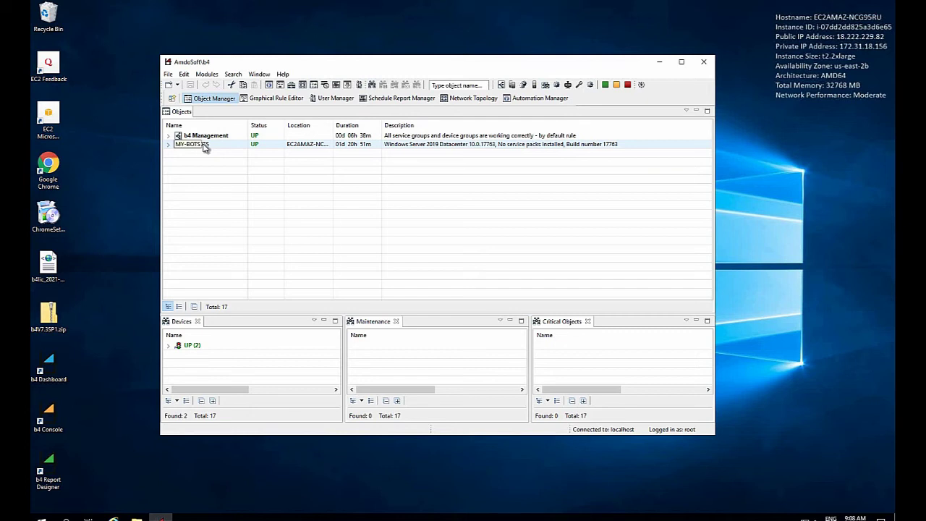
{"action": "key", "text": "Escape"}
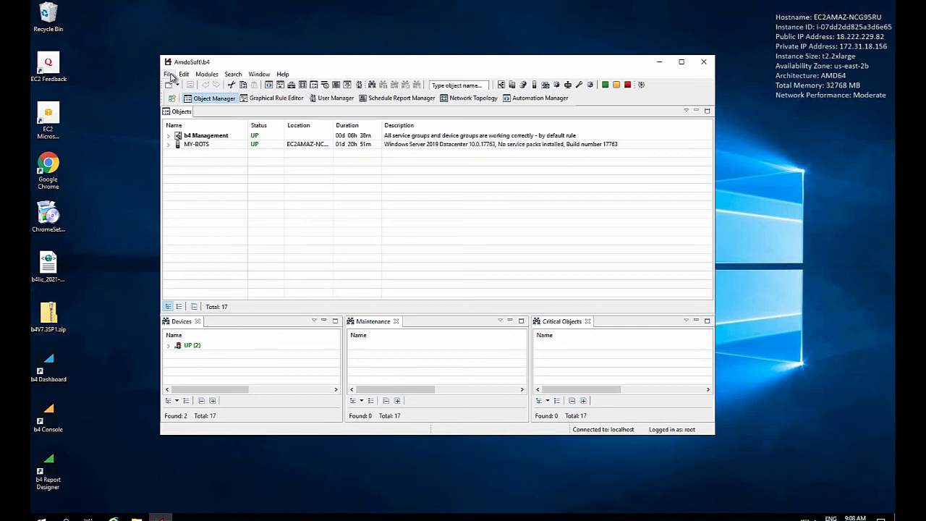
Create a new pod named HR Department via File > New > Pod.
{"action": "left_click", "coordinate": [171, 75]}
{"action": "mouse_move", "coordinate": [209, 87]}
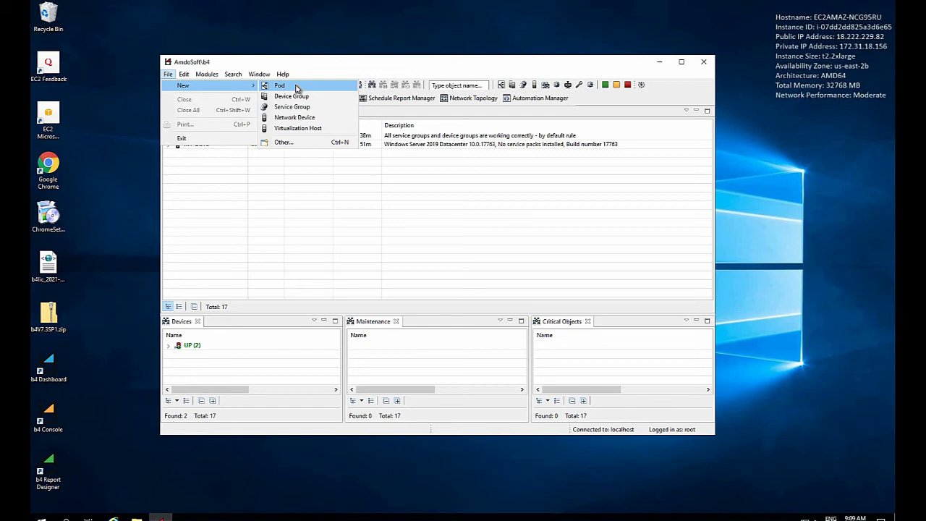
{"action": "left_click", "coordinate": [296, 88]}
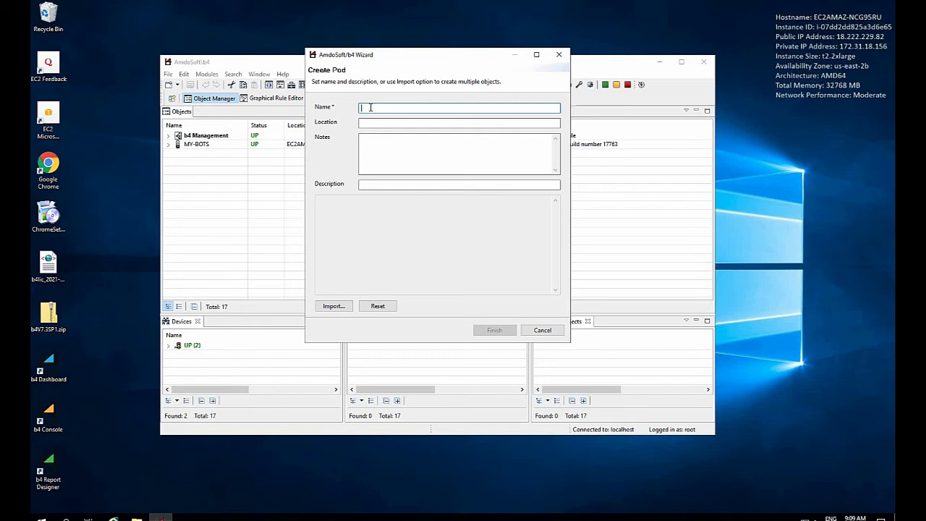
{"action": "type", "text": "HR D"}
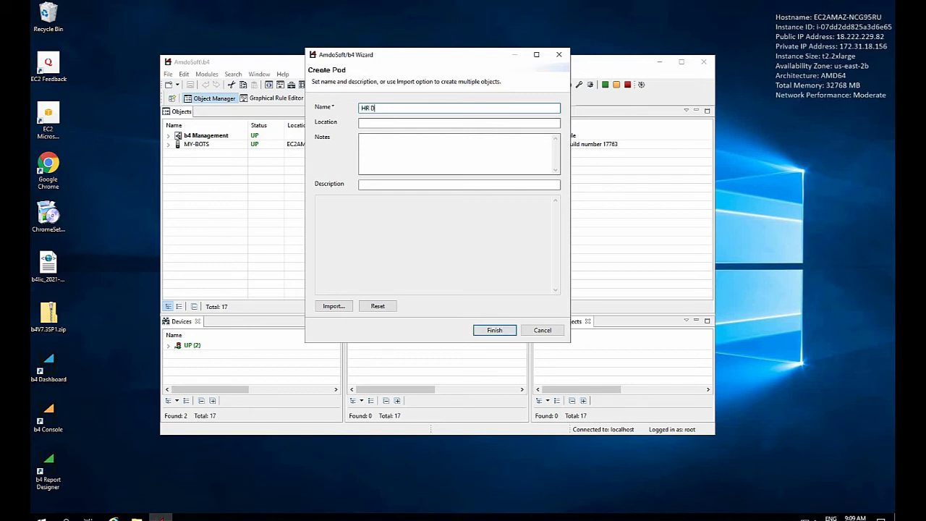
{"action": "type", "text": "epartment"}
{"action": "left_click", "coordinate": [492, 331]}
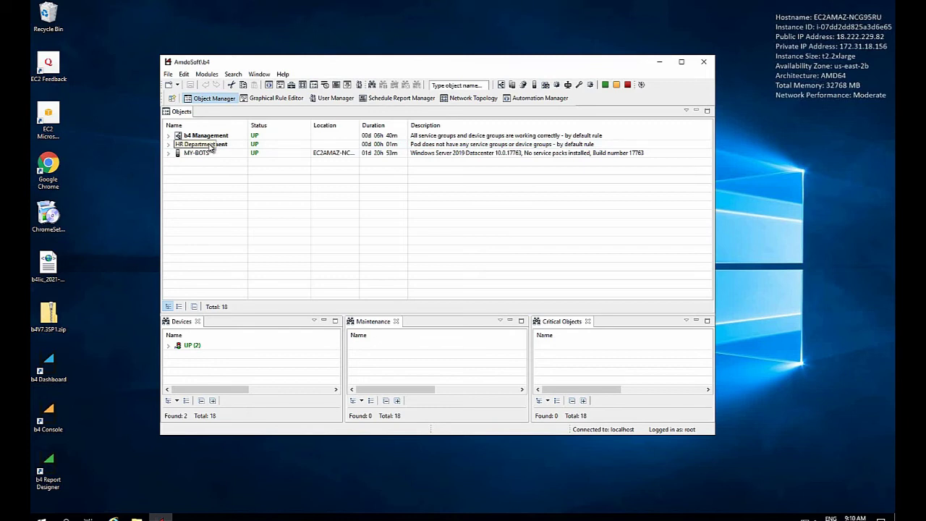
Create a new device group named MY-AGENTS under the HR Department pod.
{"action": "right_click", "coordinate": [211, 146]}
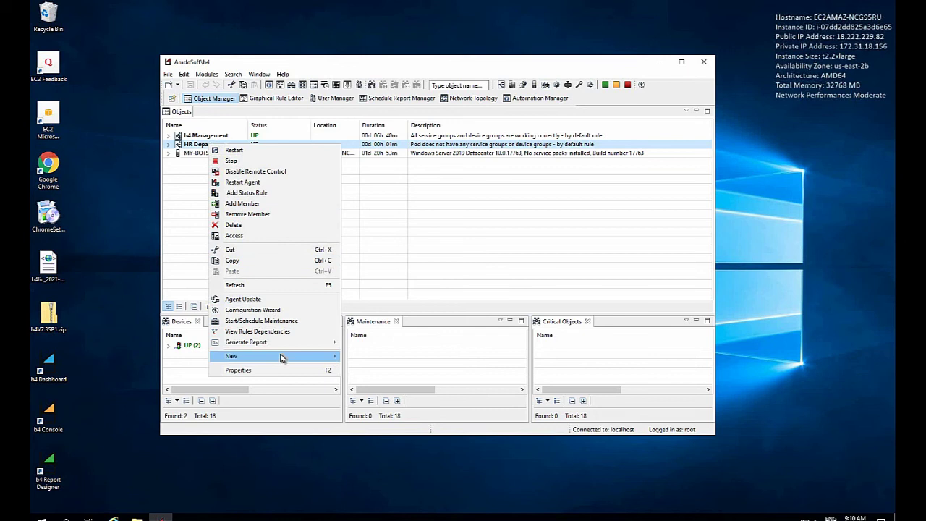
{"action": "mouse_move", "coordinate": [289, 357]}
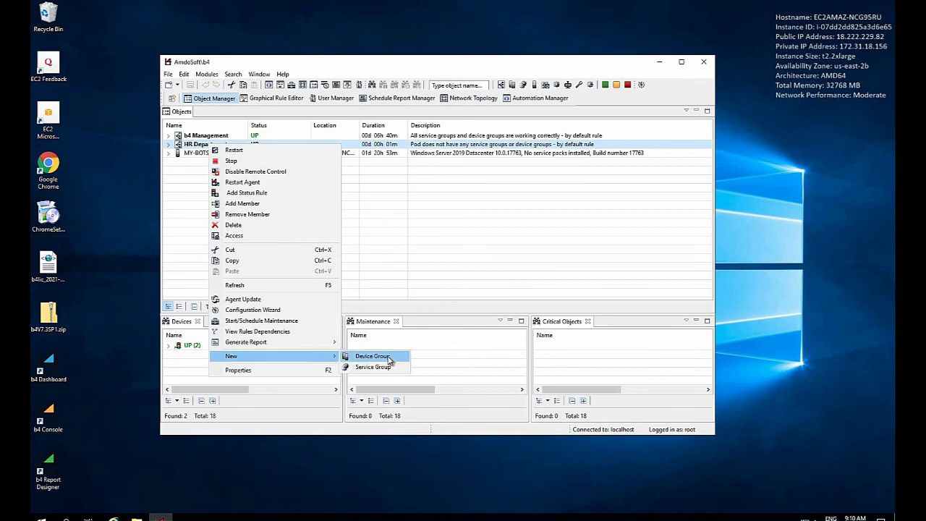
{"action": "left_click", "coordinate": [390, 359]}
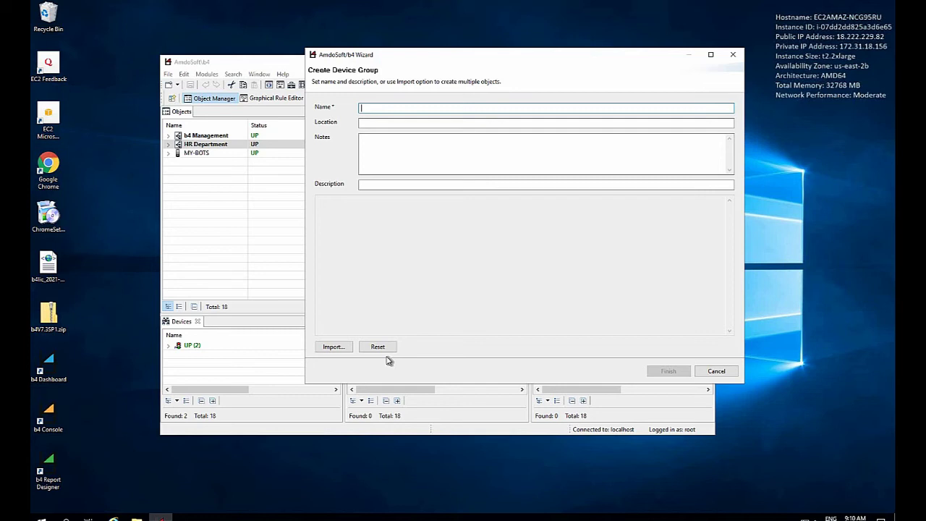
{"action": "type", "text": "MY"}
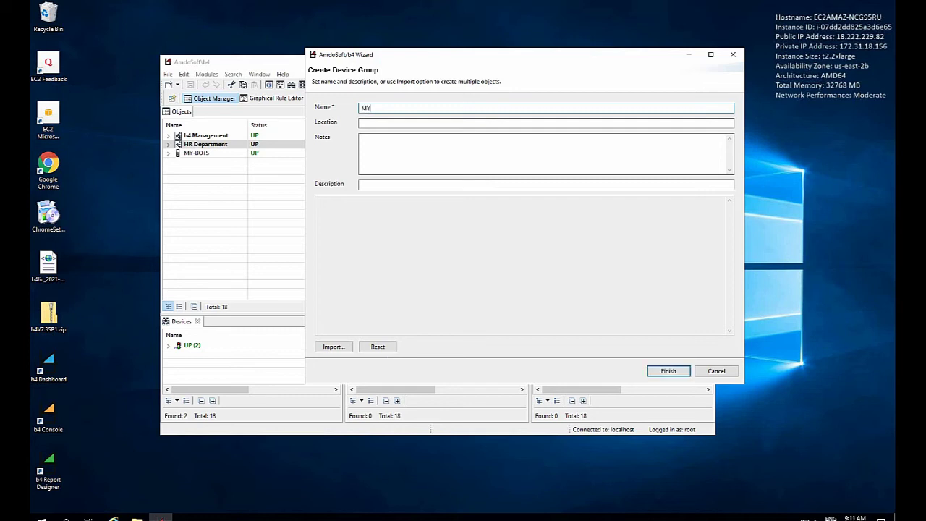
{"action": "type", "text": "-AGENTS"}
{"action": "left_click", "coordinate": [667, 371]}
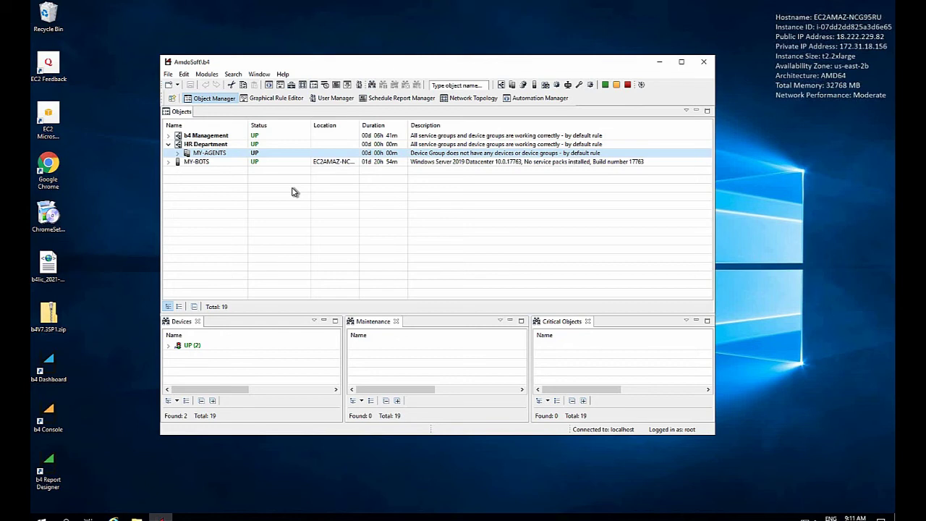
Add MY-BOTS as a member of MY-AGENTS and expand the group to show it.
{"action": "right_click", "coordinate": [206, 155]}
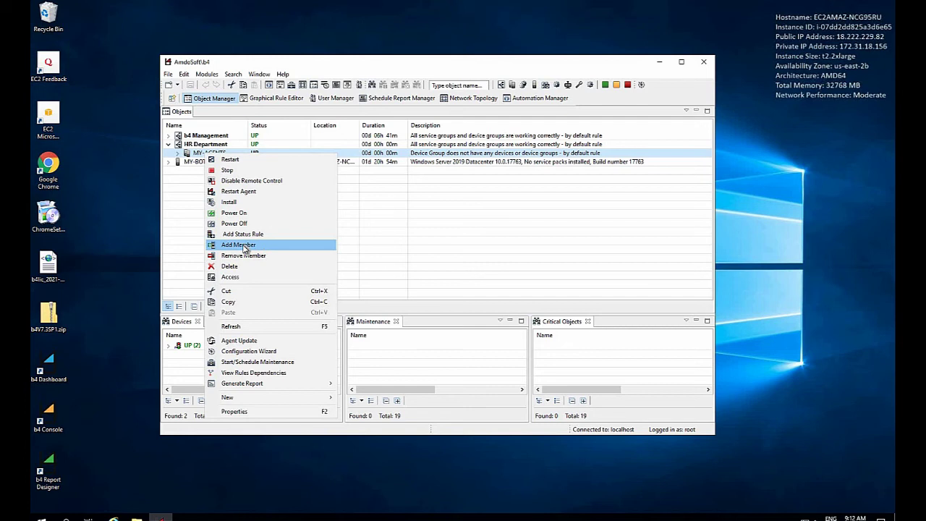
{"action": "left_click", "coordinate": [246, 247]}
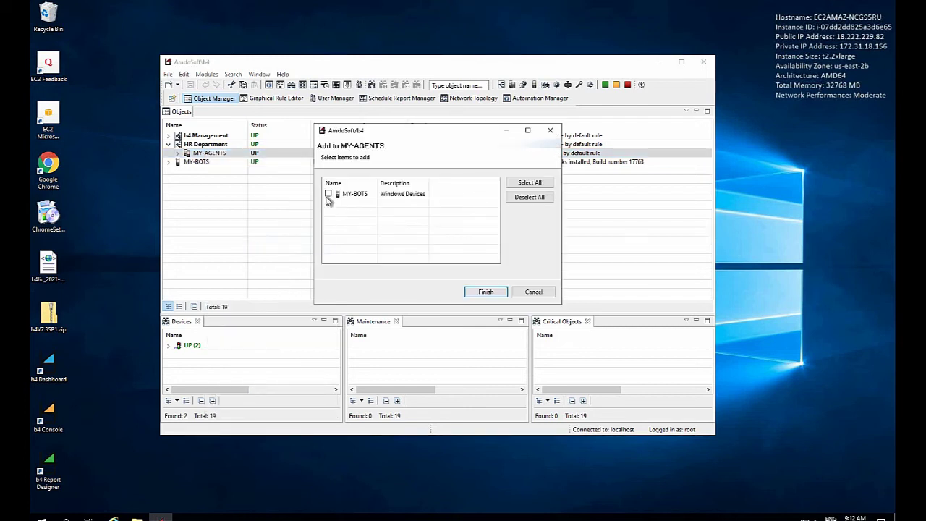
{"action": "left_click", "coordinate": [329, 195]}
{"action": "left_click", "coordinate": [483, 293]}
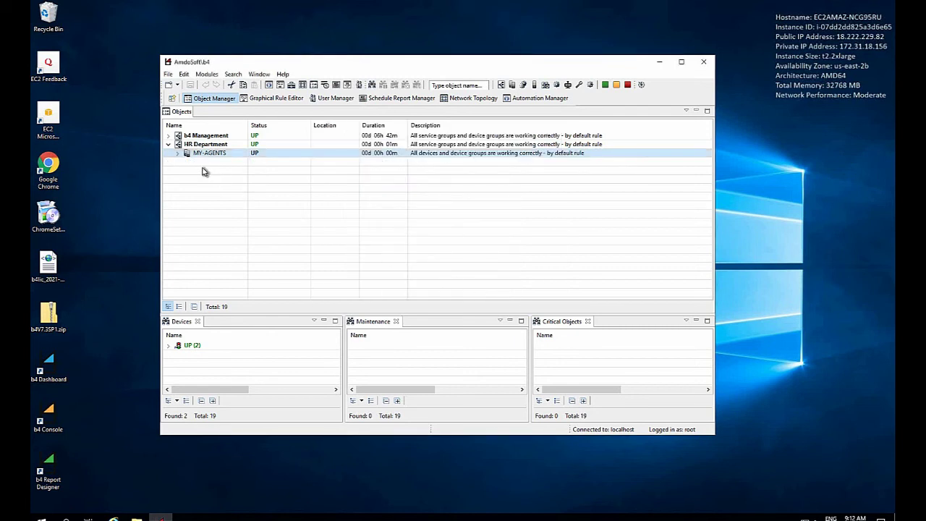
{"action": "left_click", "coordinate": [177, 154]}
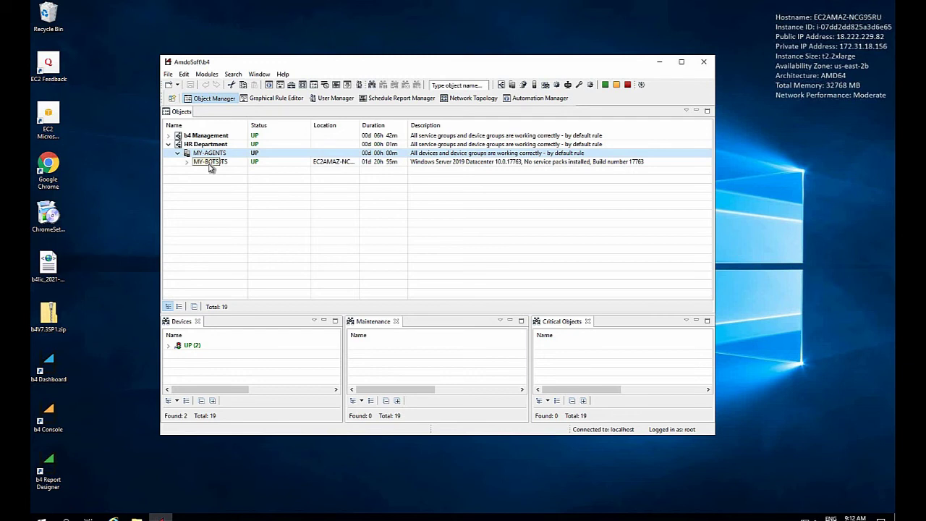
Install a bot on MY-BOTS with label Bot-01, process HR RPA Processes, and its username and password.
{"action": "right_click", "coordinate": [219, 162]}
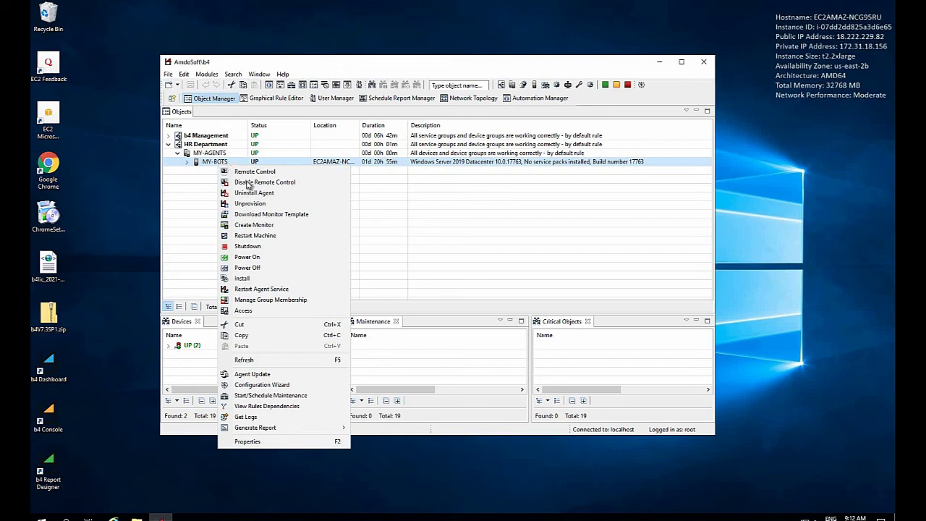
{"action": "left_click", "coordinate": [247, 280]}
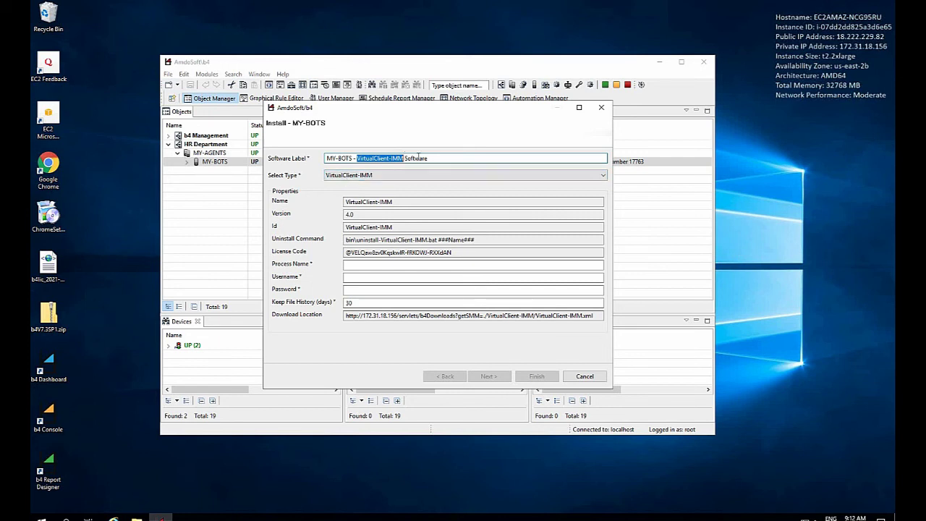
{"action": "left_click_drag", "start_coordinate": [427, 158], "coordinate": [316, 162]}
{"action": "type", "text": "Bo"}
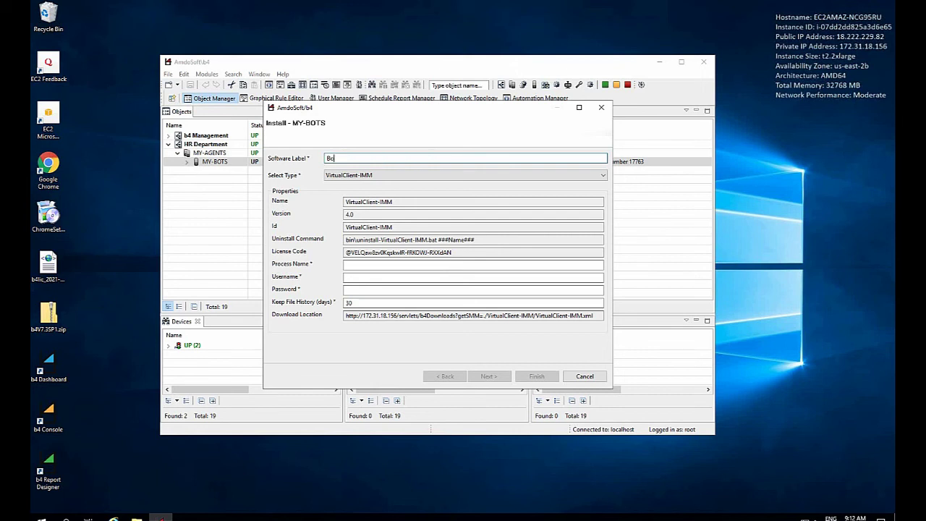
{"action": "type", "text": "t-01"}
{"action": "left_click", "coordinate": [353, 265]}
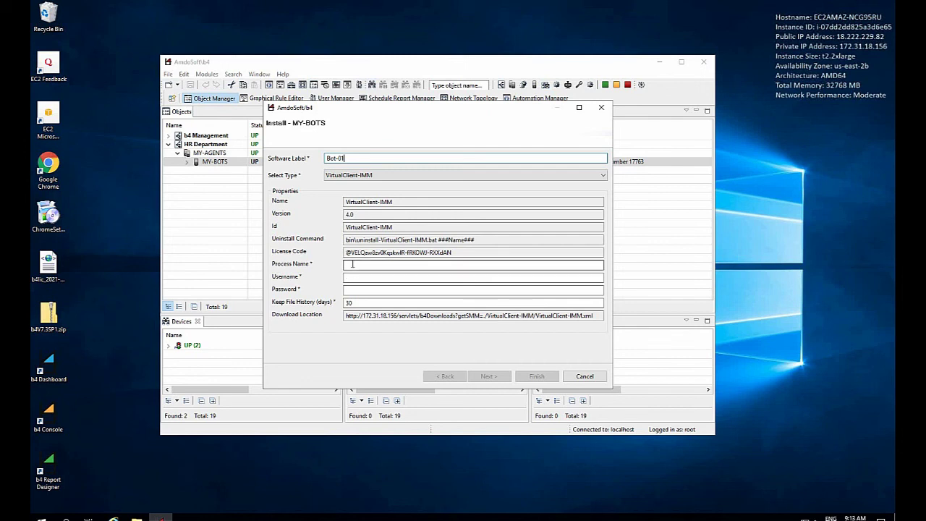
{"action": "type", "text": "HR"}
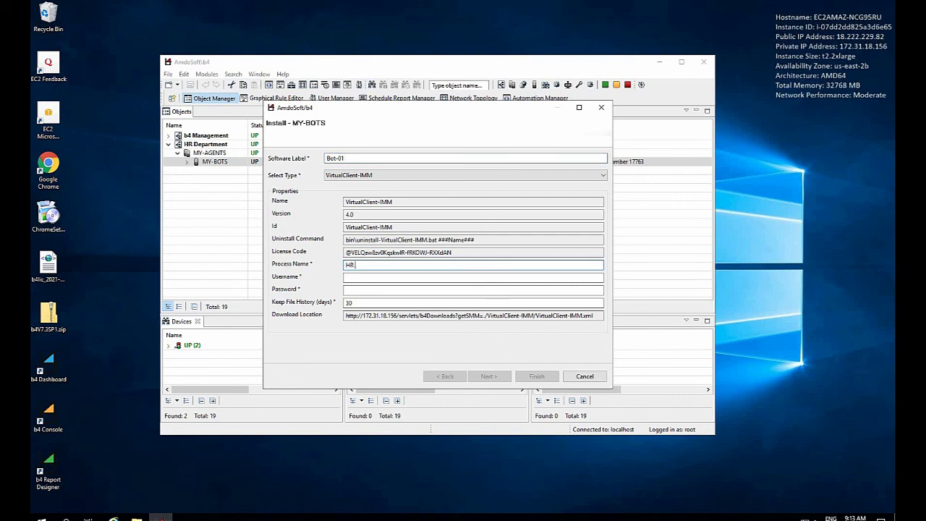
{"action": "type", "text": " RPA Processes"}
{"action": "left_click", "coordinate": [362, 277]}
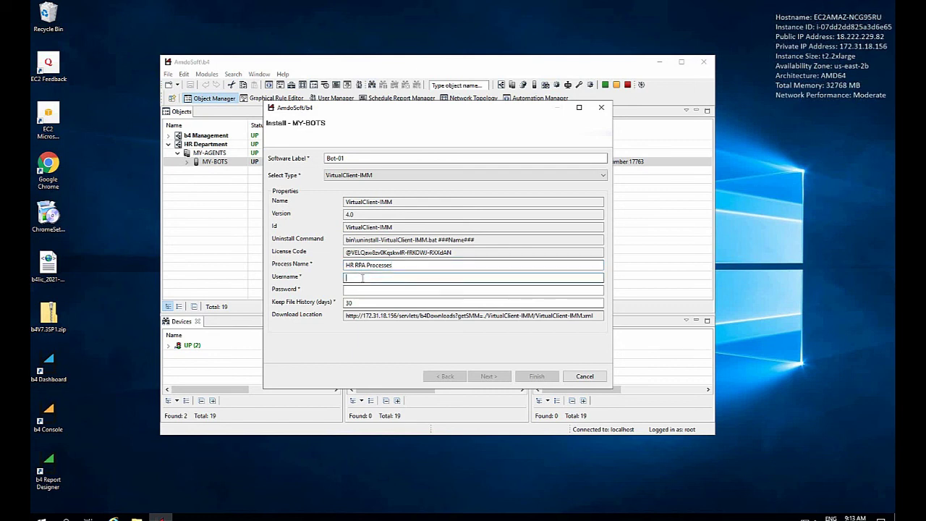
{"action": "type", "text": "Bot-01"}
{"action": "left_click", "coordinate": [364, 291]}
{"action": "type", "text": "*****"}
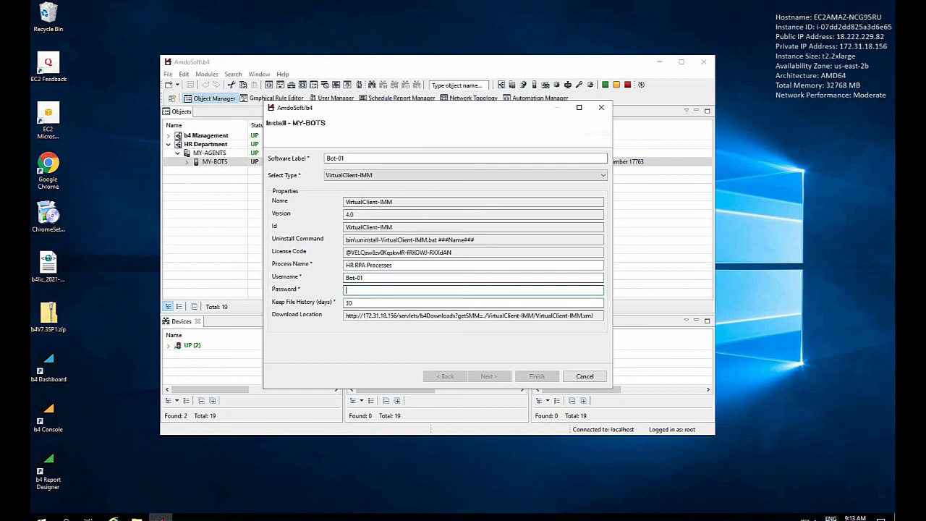
{"action": "type", "text": "*******"}
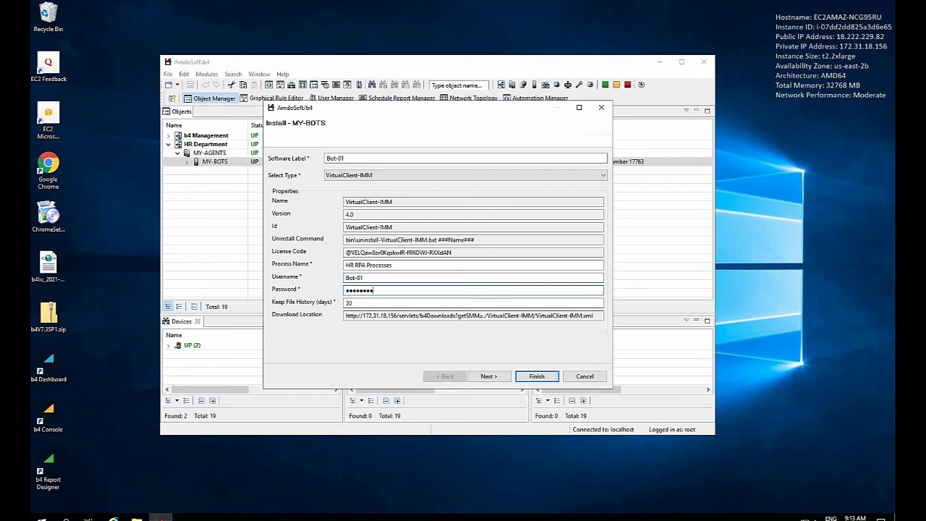
{"action": "type", "text": "*****"}
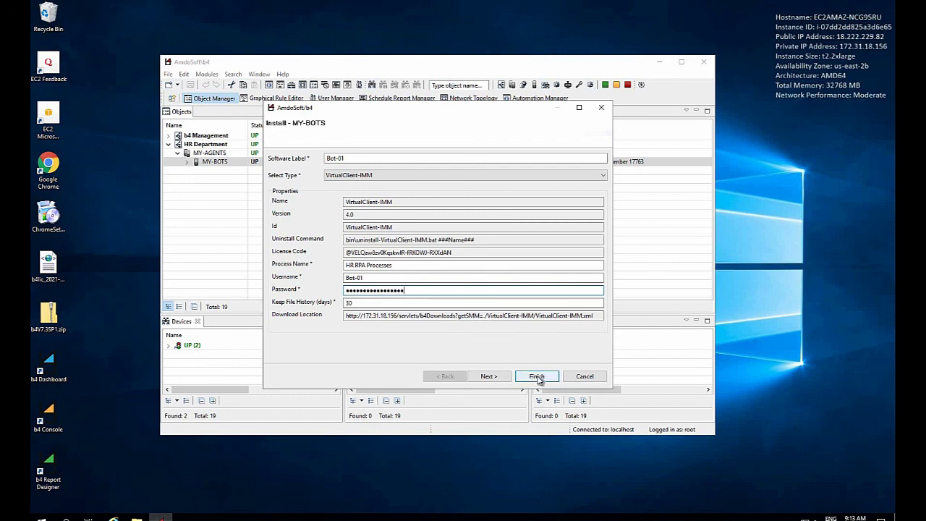
{"action": "left_click", "coordinate": [538, 378]}
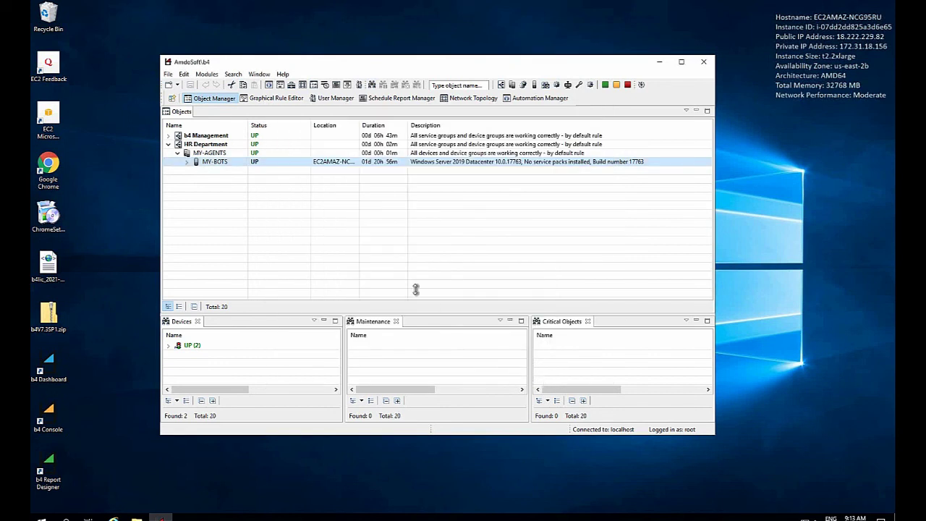
Expand MY-BOTS and select Bot-01 to confirm its status reads INSTALLED.
{"action": "left_click", "coordinate": [187, 162]}
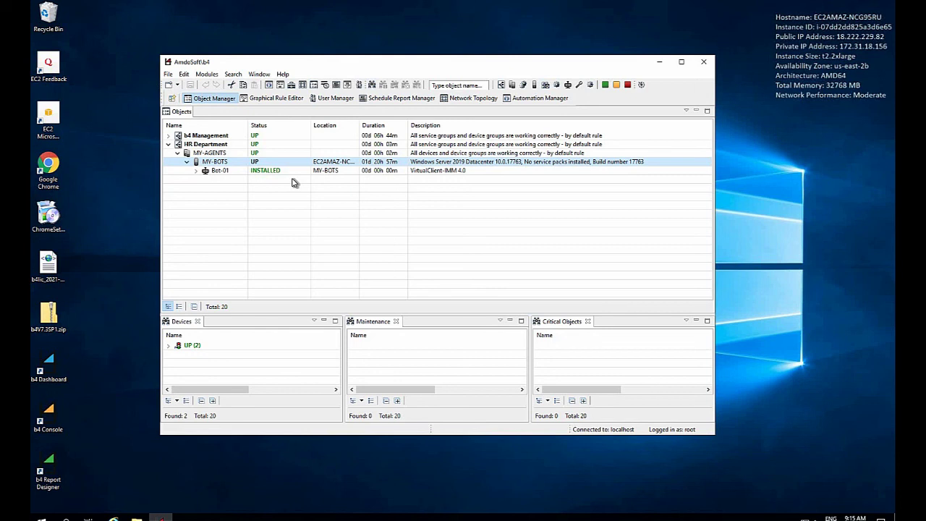
{"action": "left_click", "coordinate": [261, 173]}
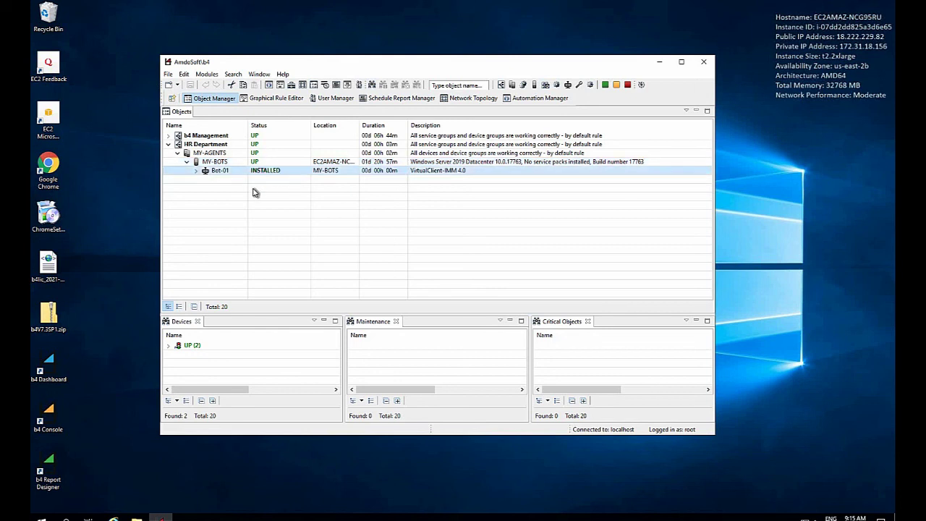